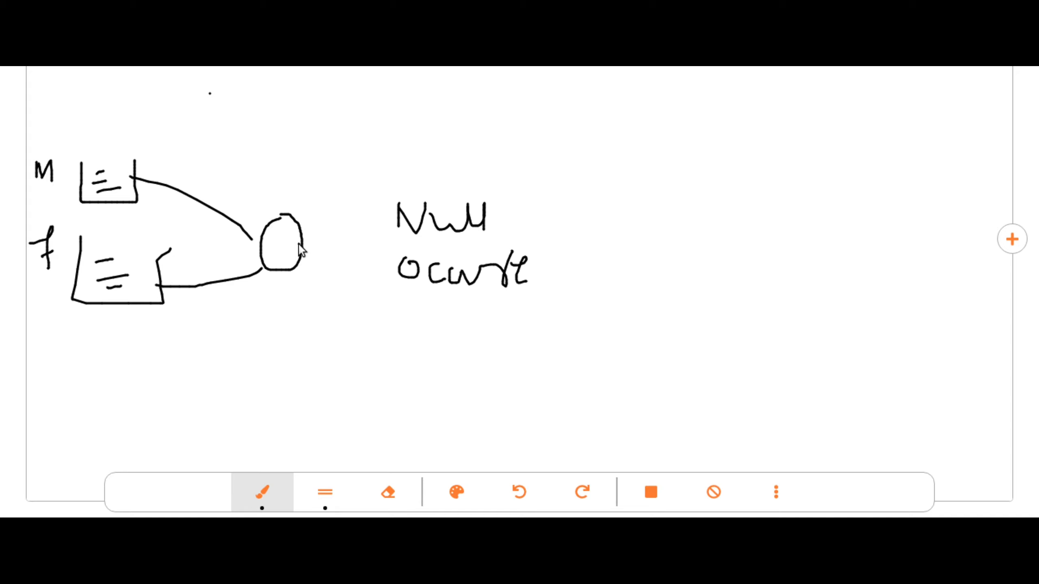
Draw arrows from the circle to the Null and occurrence labels, and switch to Informatica Developer.
mouse_move(301, 245)
mouse_down()
mouse_move(312, 224)
mouse_move(322, 273)
mouse_up()
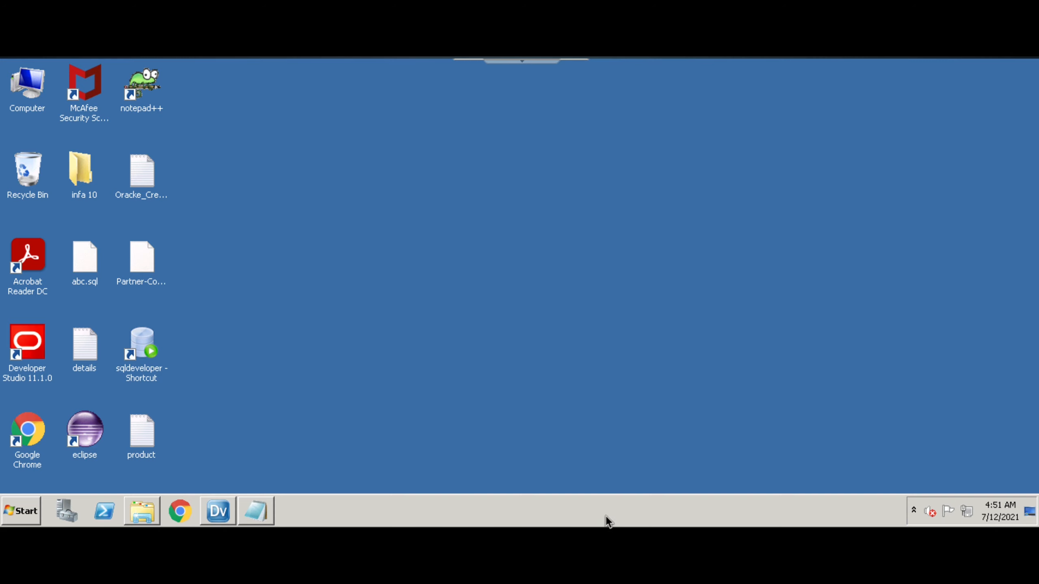
click(219, 509)
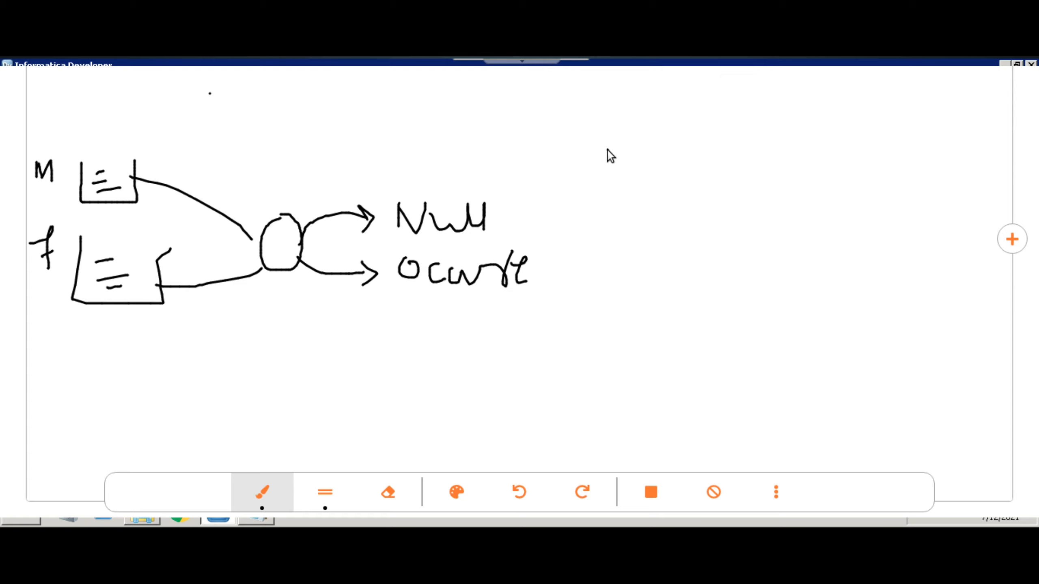
Handwrite a table with the headings Pr. and Price and the rows 1 with 500 and 2 with 600.
mouse_move(602, 144)
mouse_down()
mouse_move(603, 172)
mouse_move(613, 151)
mouse_move(606, 160)
mouse_move(636, 156)
mouse_up()
click(651, 164)
click(728, 157)
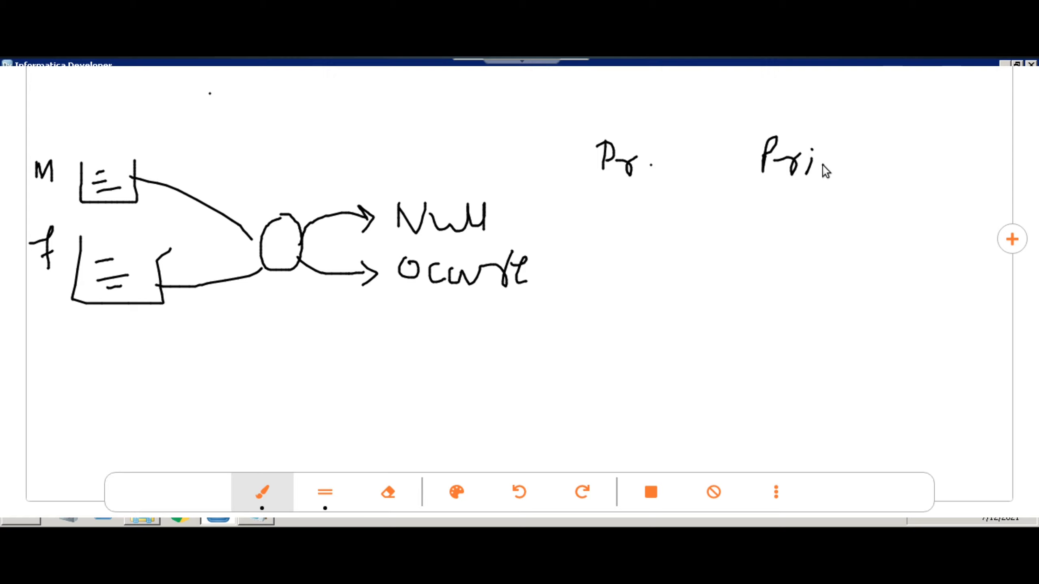
mouse_move(826, 162)
mouse_down()
mouse_move(821, 175)
mouse_move(843, 175)
mouse_up()
drag(622, 198, 622, 236)
mouse_move(799, 198)
mouse_down()
mouse_move(781, 205)
mouse_move(794, 233)
mouse_move(821, 213)
mouse_move(844, 222)
mouse_move(852, 213)
mouse_up()
drag(617, 269, 620, 285)
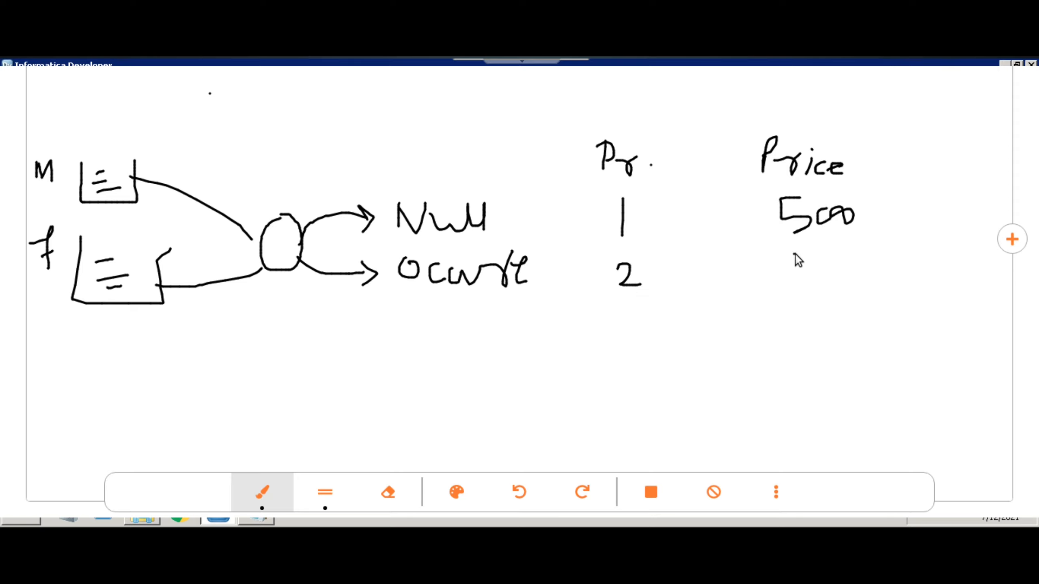
mouse_move(793, 276)
mouse_down()
mouse_move(770, 270)
mouse_move(853, 266)
mouse_up()
Add handwritten table rows for 3 with a dash, 4 with 700, and a second 4 with a dash.
click(703, 314)
mouse_move(635, 307)
mouse_down()
mouse_move(643, 306)
mouse_move(641, 336)
mouse_up()
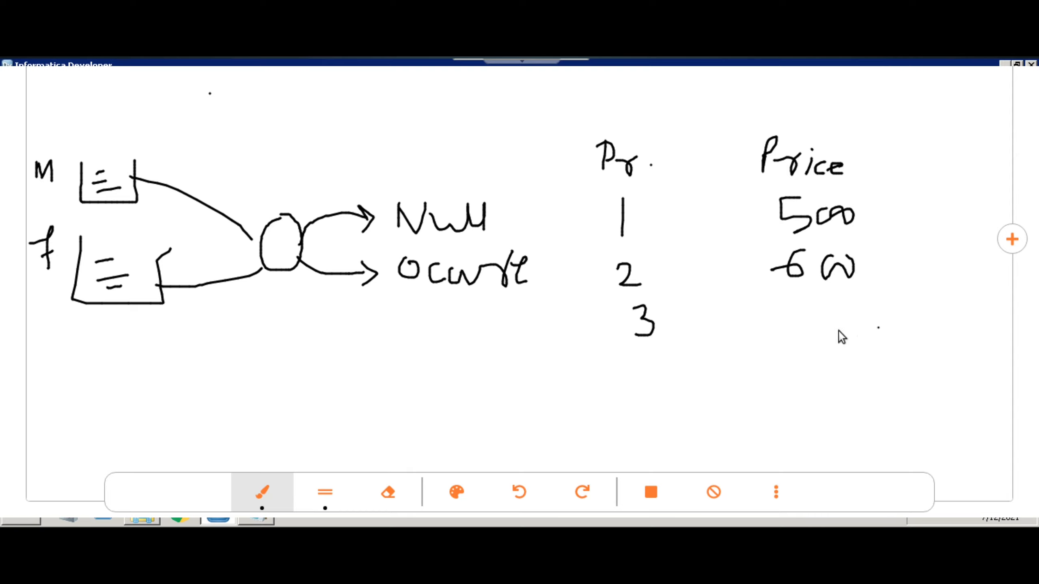
drag(828, 320, 840, 319)
drag(664, 376, 663, 395)
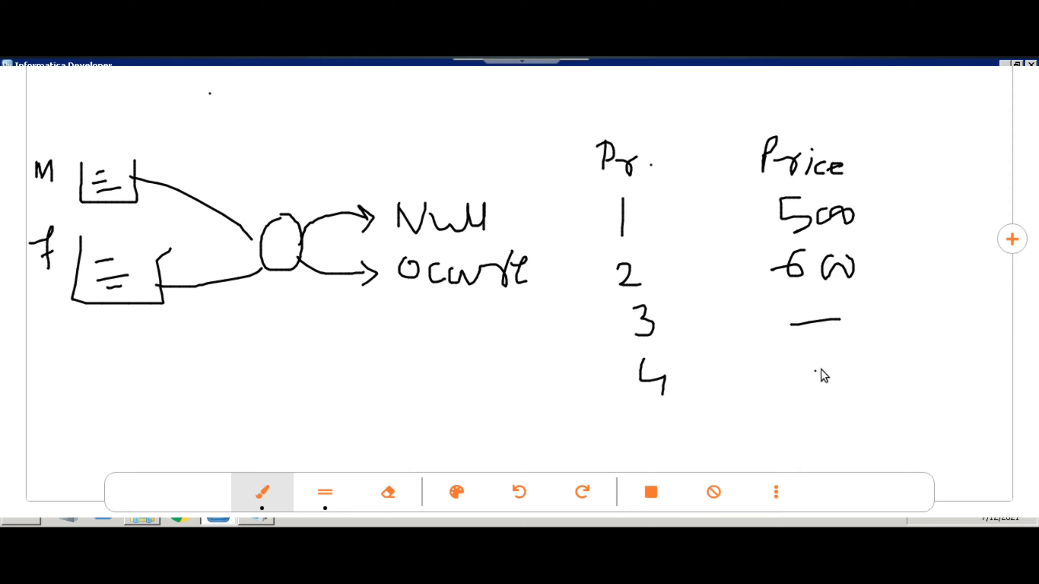
mouse_move(797, 354)
mouse_down()
mouse_move(816, 385)
mouse_move(854, 379)
mouse_up()
drag(822, 376, 808, 385)
drag(650, 412, 620, 440)
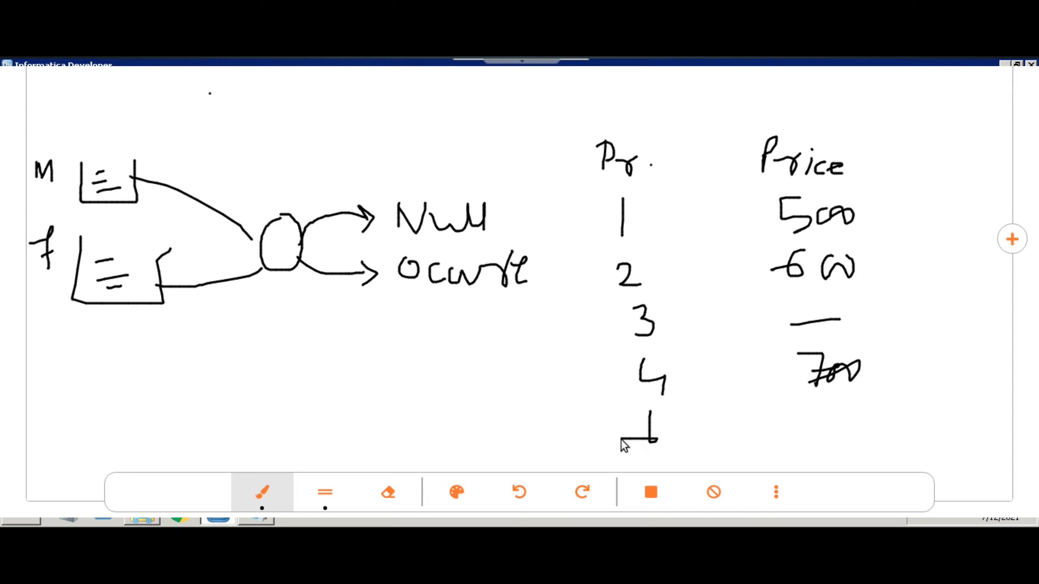
key(ctrl+z)
key(ctrl+z)
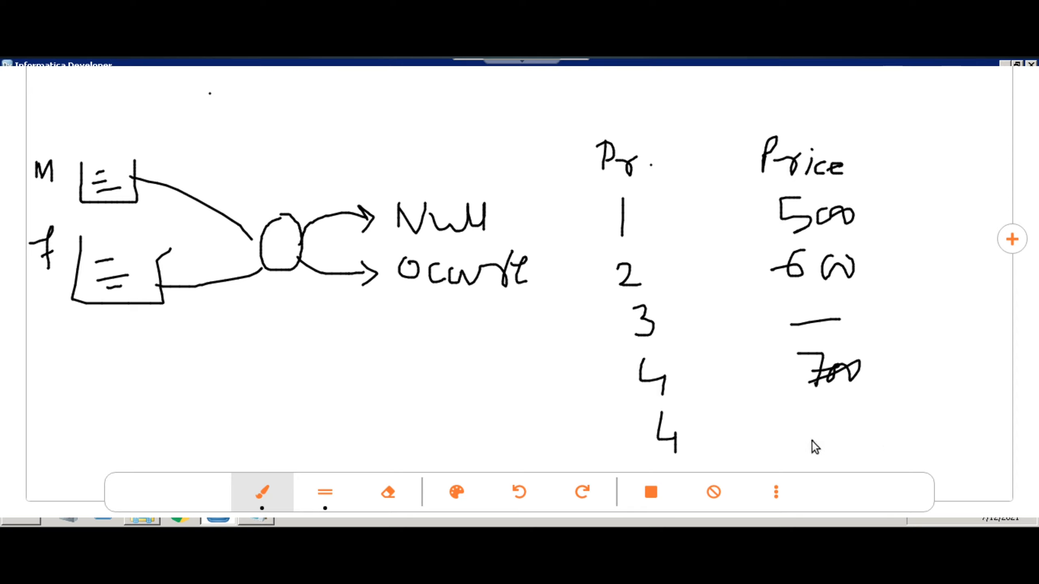
drag(811, 442, 874, 438)
Outline the Pr. and Price columns, tick every Pr. value, and mark the blank price of row 3.
drag(595, 132, 606, 405)
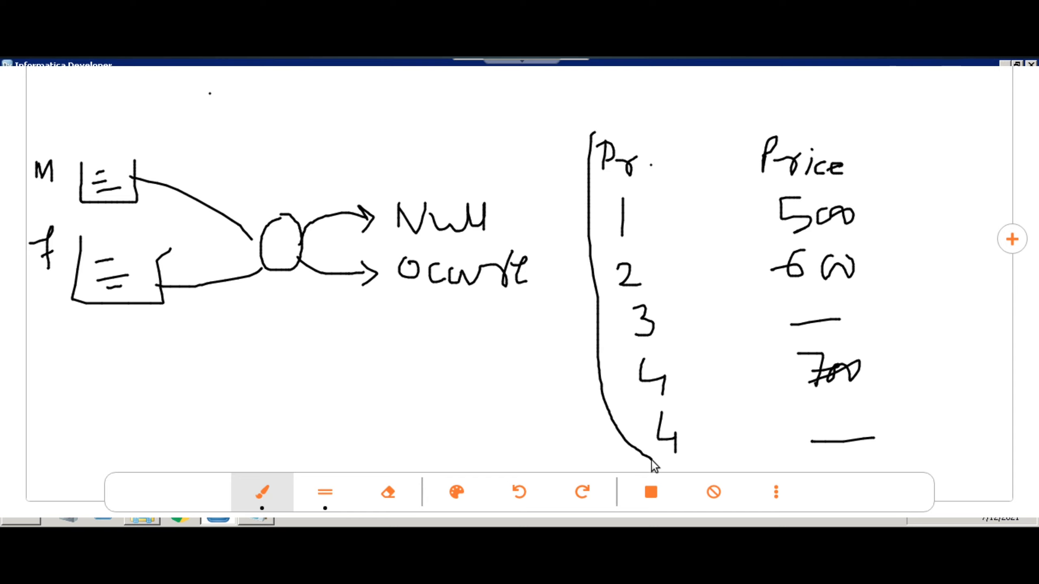
mouse_move(659, 459)
mouse_down()
mouse_move(715, 460)
mouse_move(673, 146)
mouse_up()
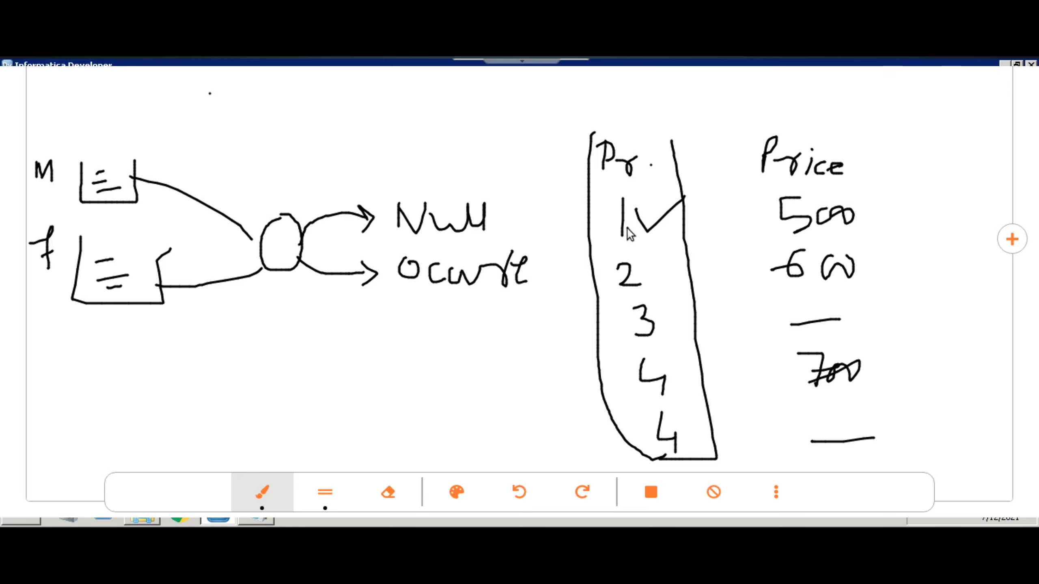
drag(651, 266, 690, 246)
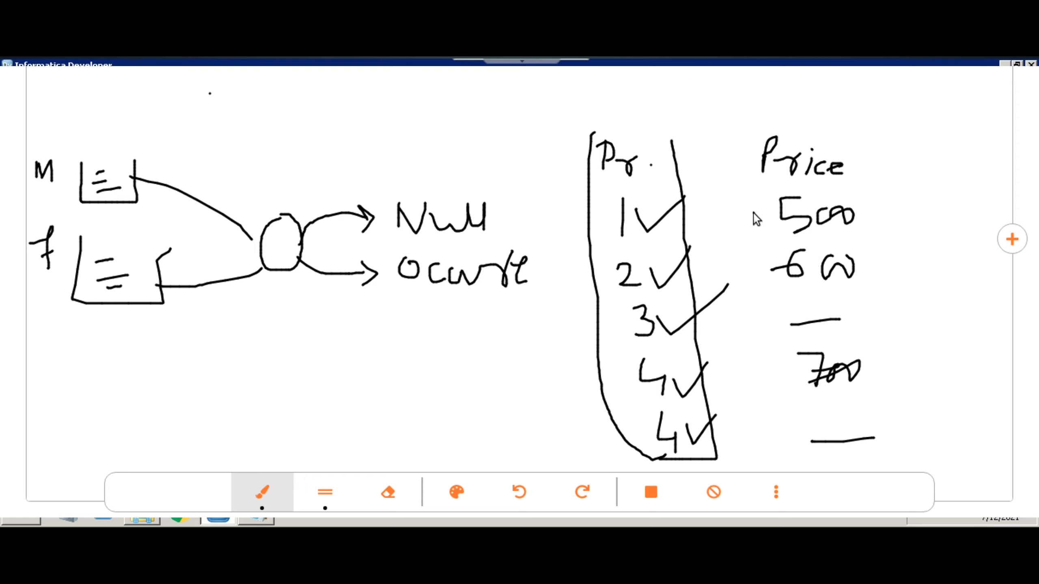
mouse_move(754, 205)
mouse_down()
mouse_move(764, 402)
mouse_move(844, 468)
mouse_move(894, 437)
mouse_move(914, 206)
mouse_up()
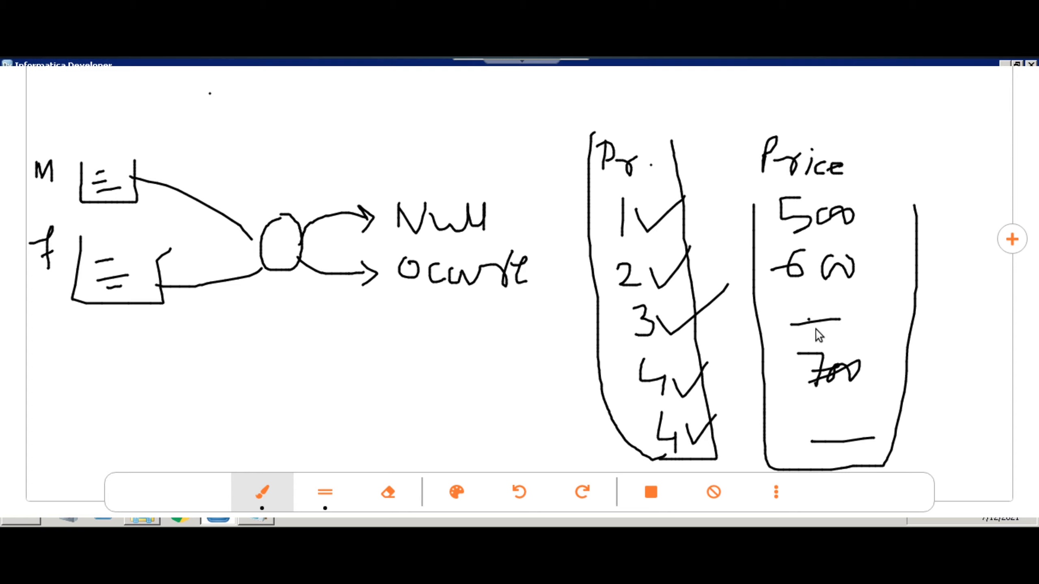
drag(810, 322, 856, 306)
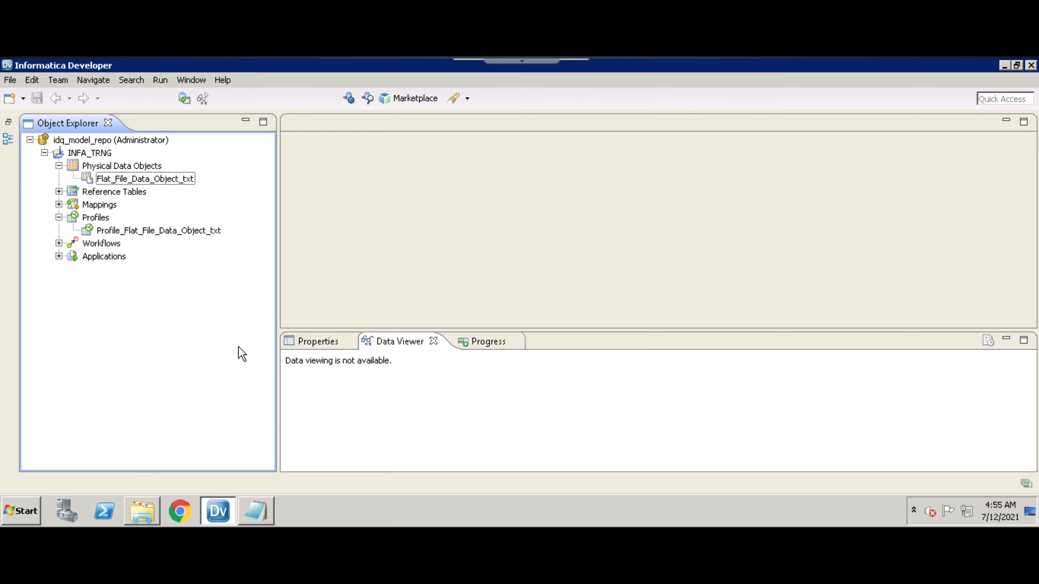
Switch to the product file in Notepad and review its productId and price rows.
click(257, 510)
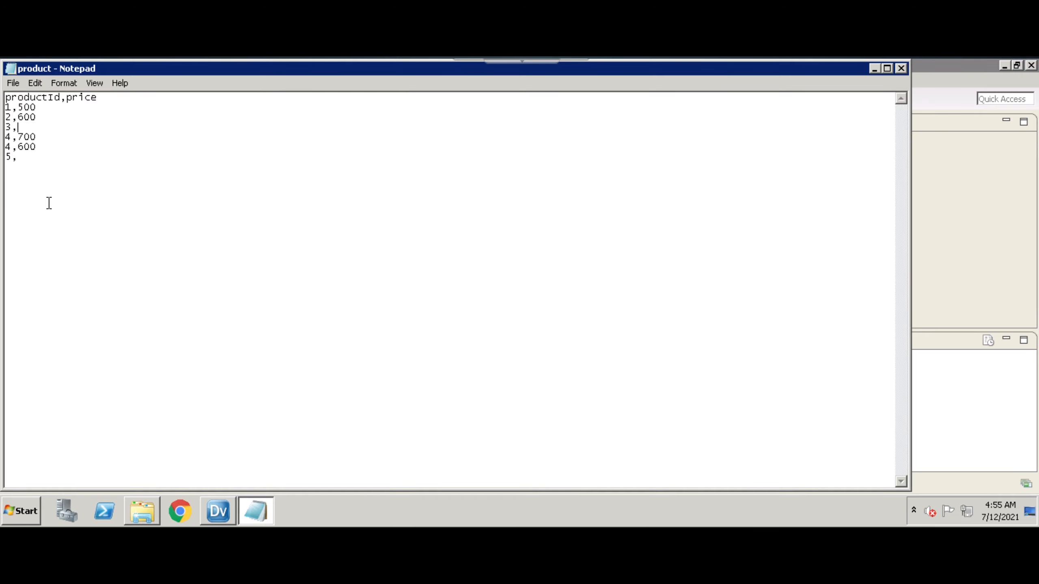
key(ctrl+a)
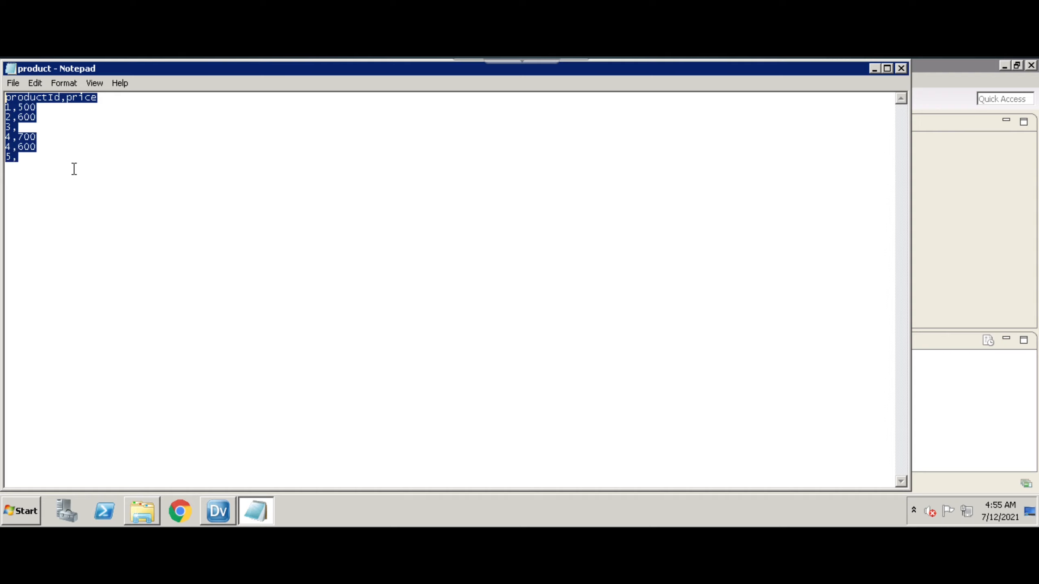
click(104, 186)
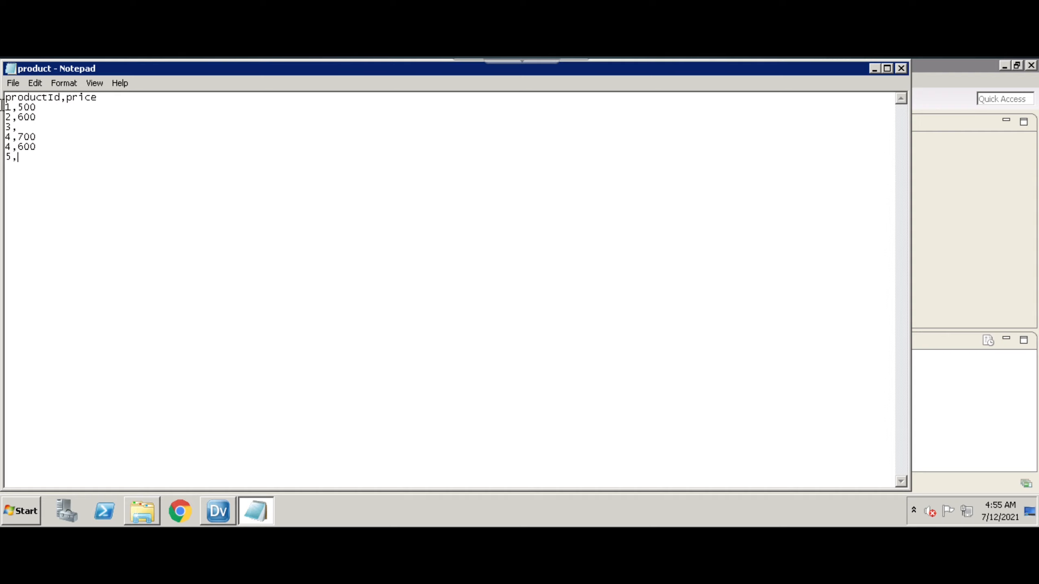
drag(2, 106, 36, 107)
drag(39, 118, 18, 127)
drag(35, 147, 2, 147)
Append the row 5,800 to the end of the product file, save it and close it.
click(37, 159)
key(Return)
text(54)
key(BackSpace)
text(,800)
click(901, 68)
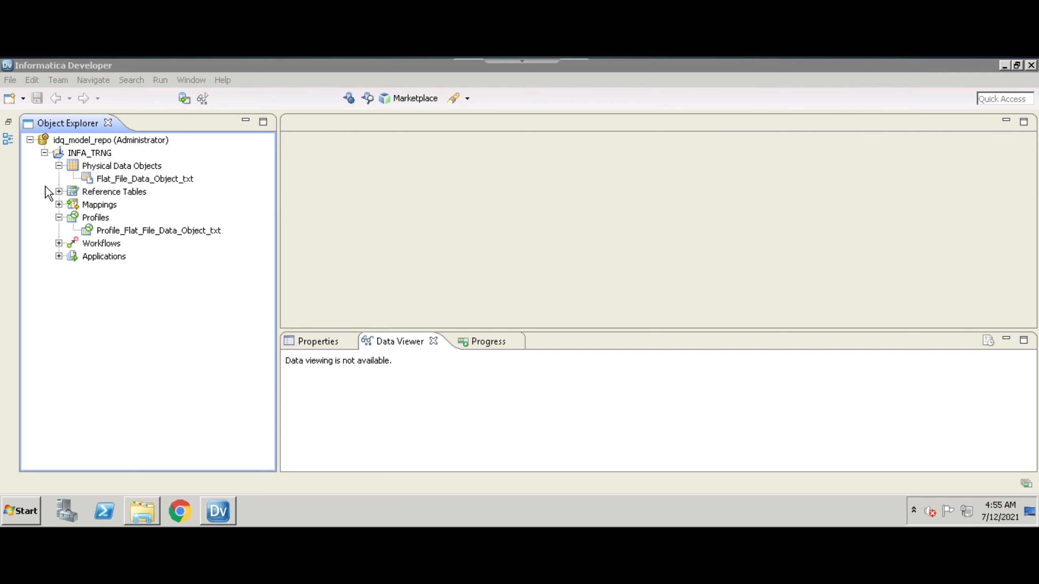
Start a new Flat File Data Object under Physical Data Objects in the INFA_TRNG project.
click(137, 167)
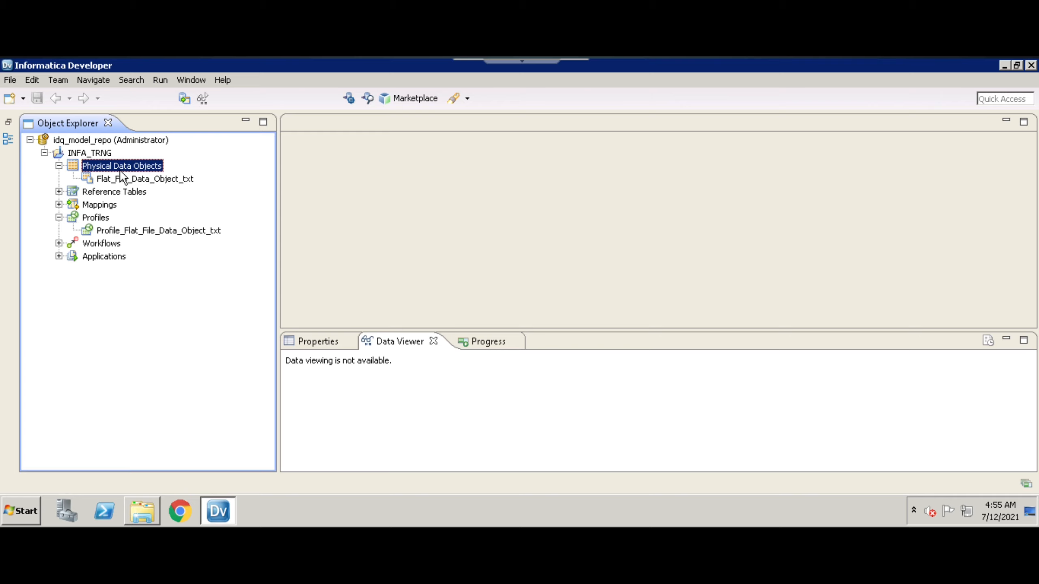
mouse_move(109, 176)
right_click(126, 170)
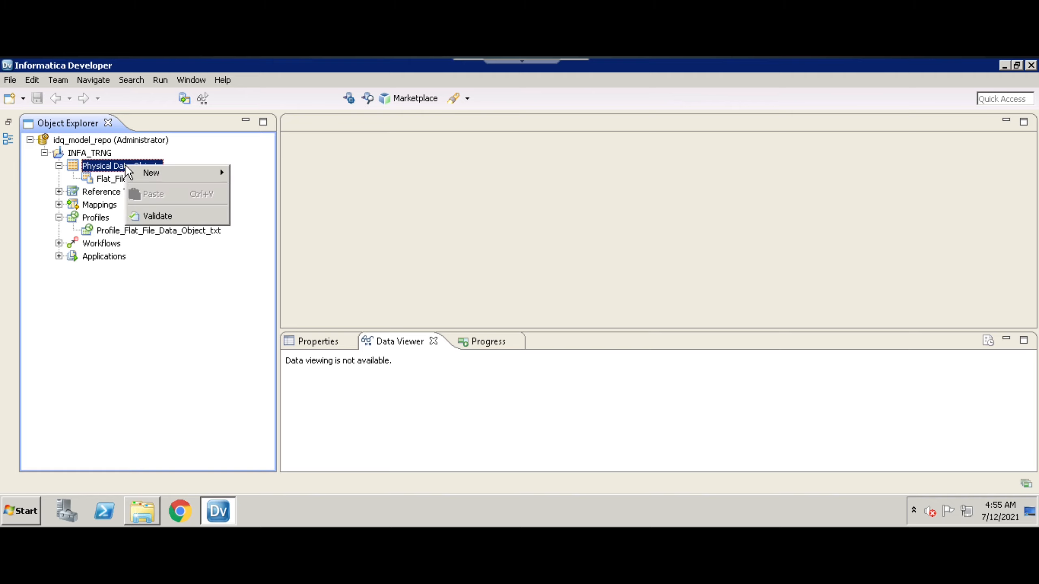
mouse_move(197, 177)
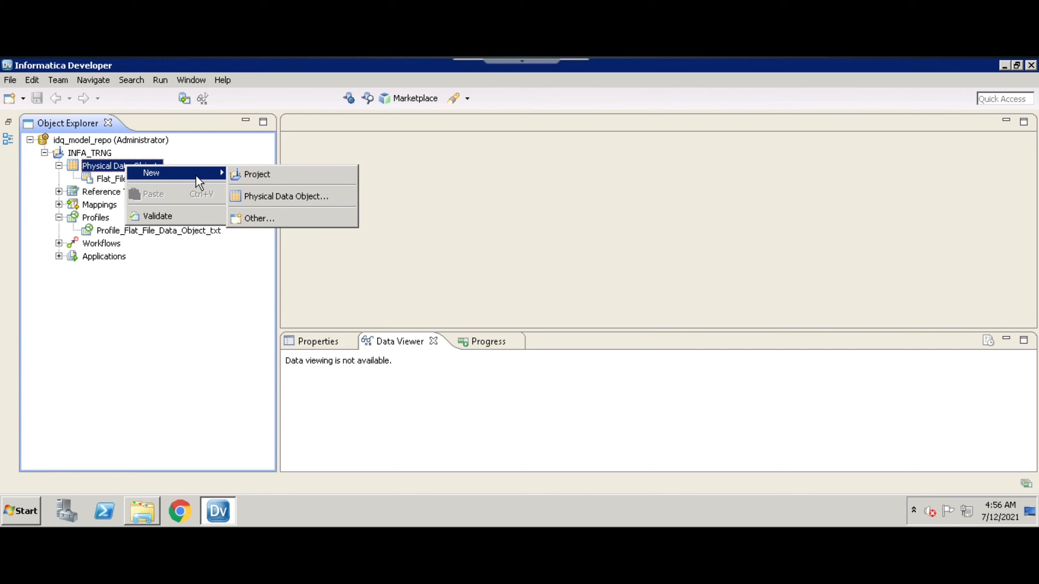
click(253, 193)
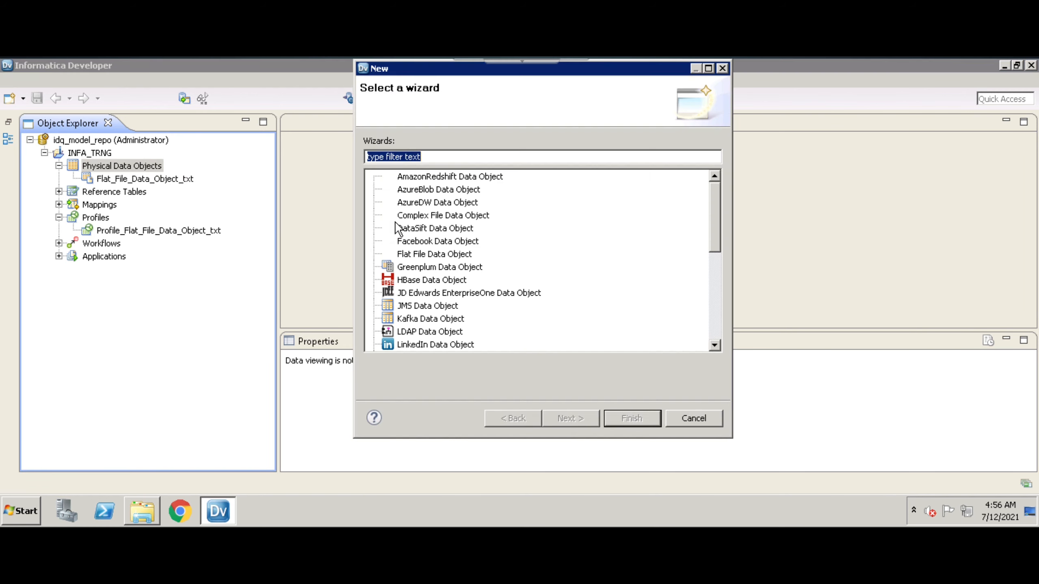
click(454, 156)
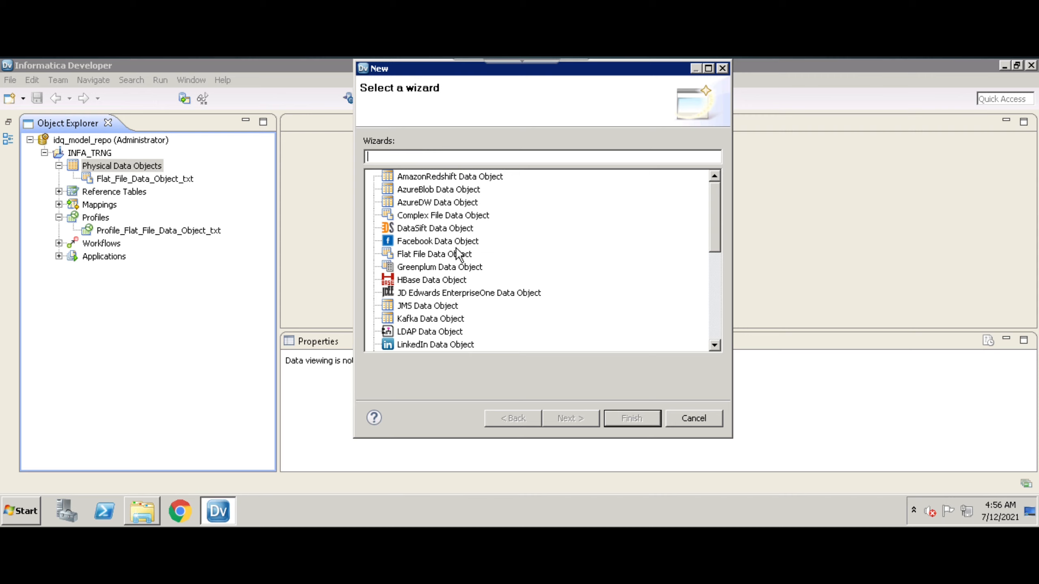
click(445, 216)
scroll(447, 241, down, 2)
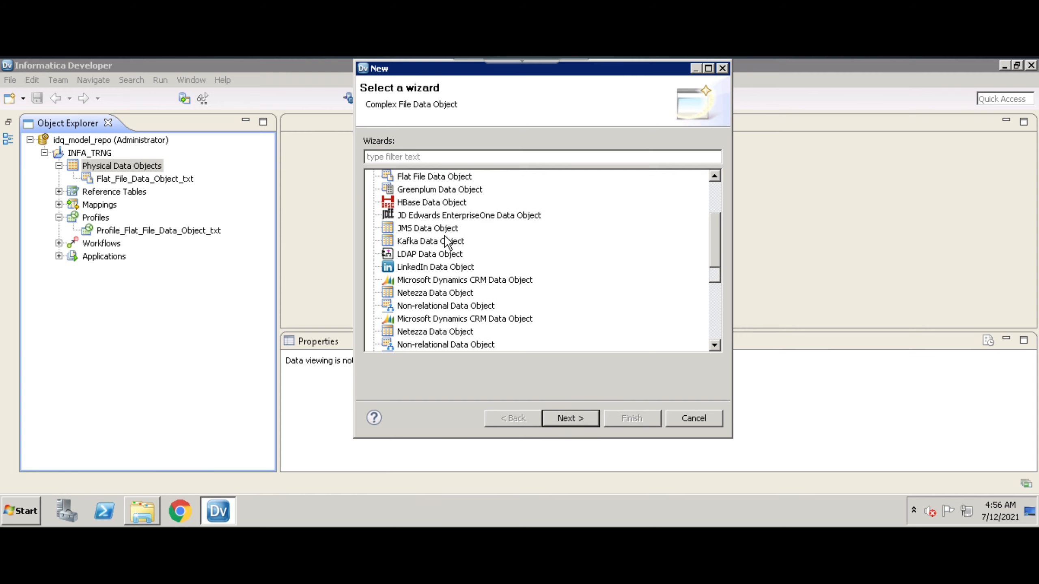
click(446, 176)
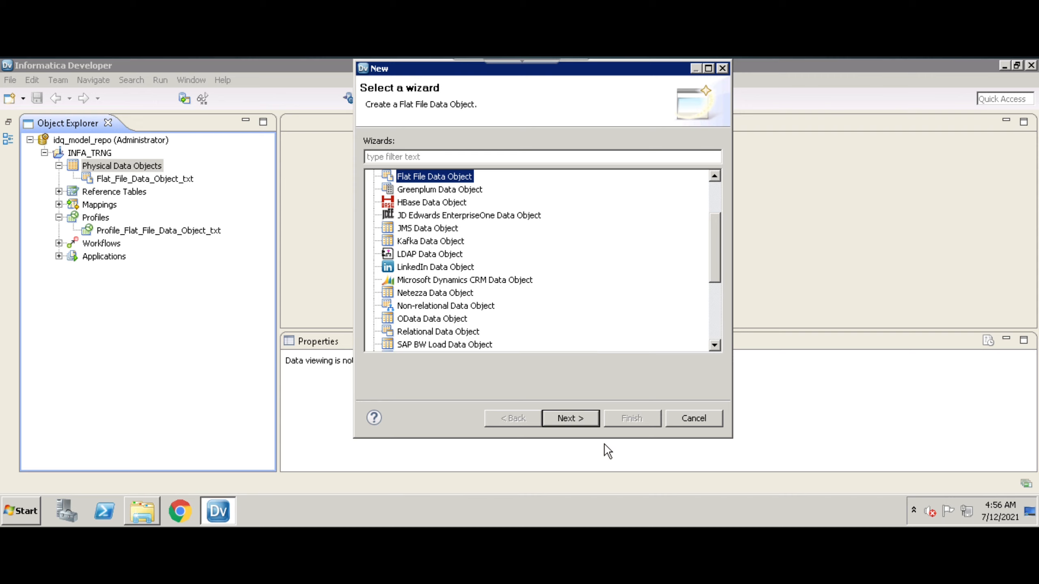
click(568, 418)
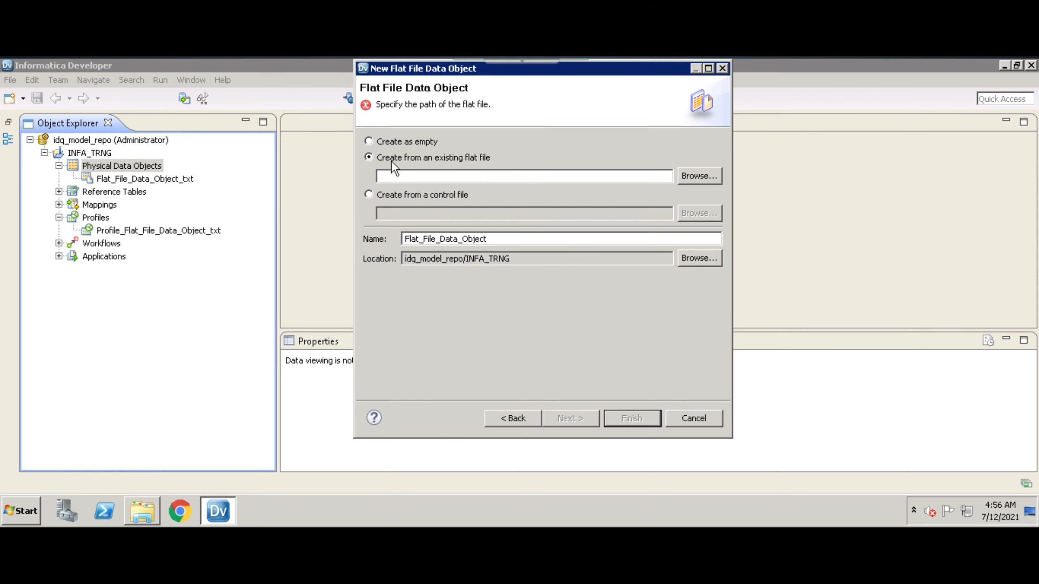
Base the data object on the existing product.txt file from the Desktop and proceed with the delimited format to its format properties.
click(691, 176)
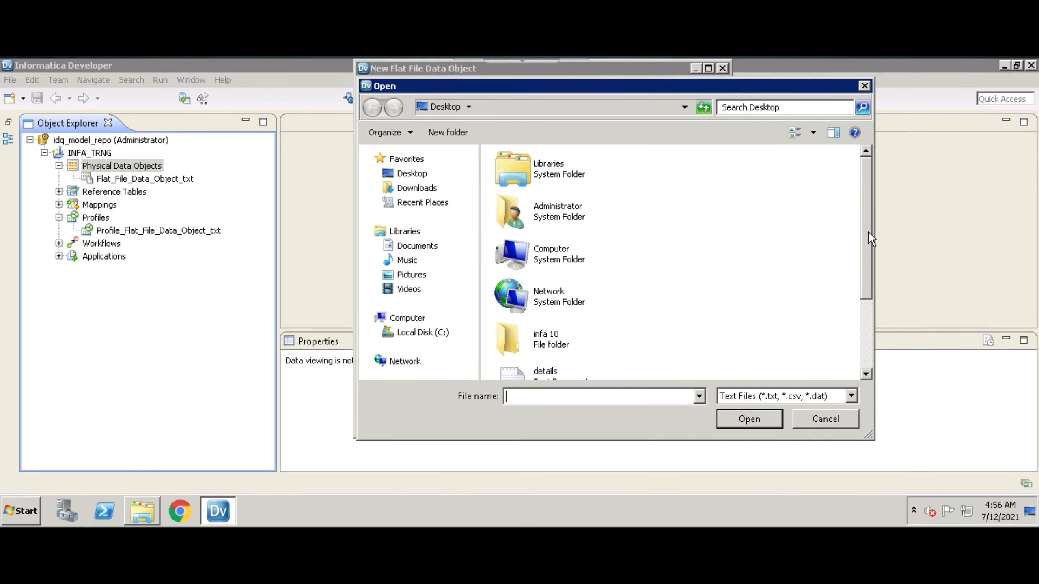
click(865, 373)
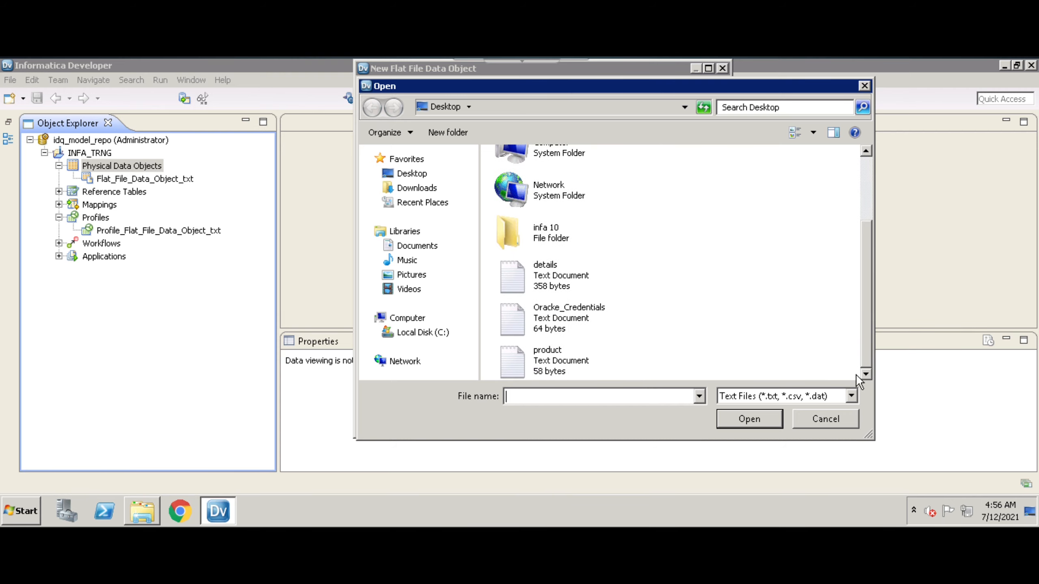
click(615, 370)
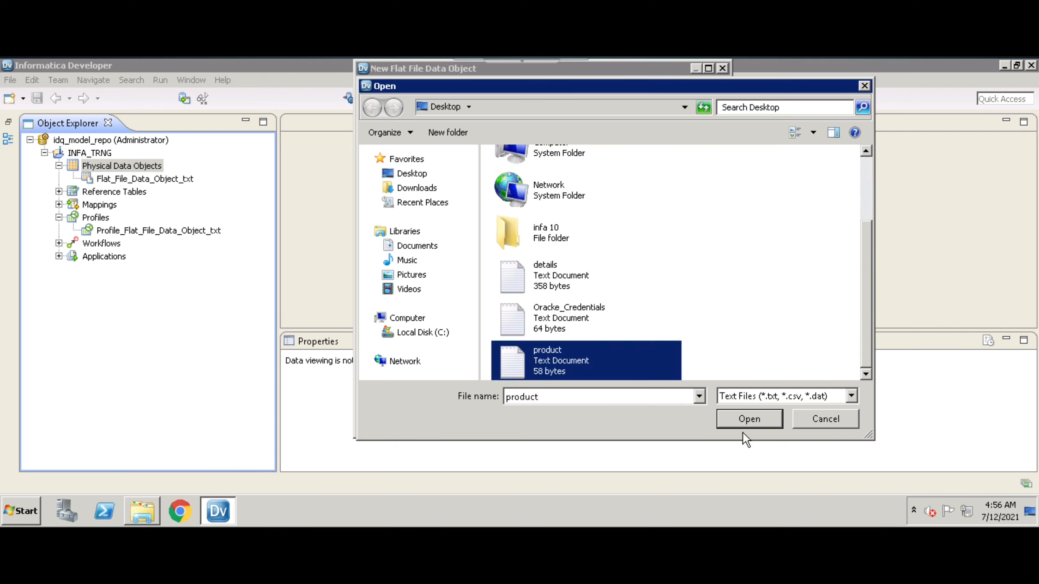
click(729, 420)
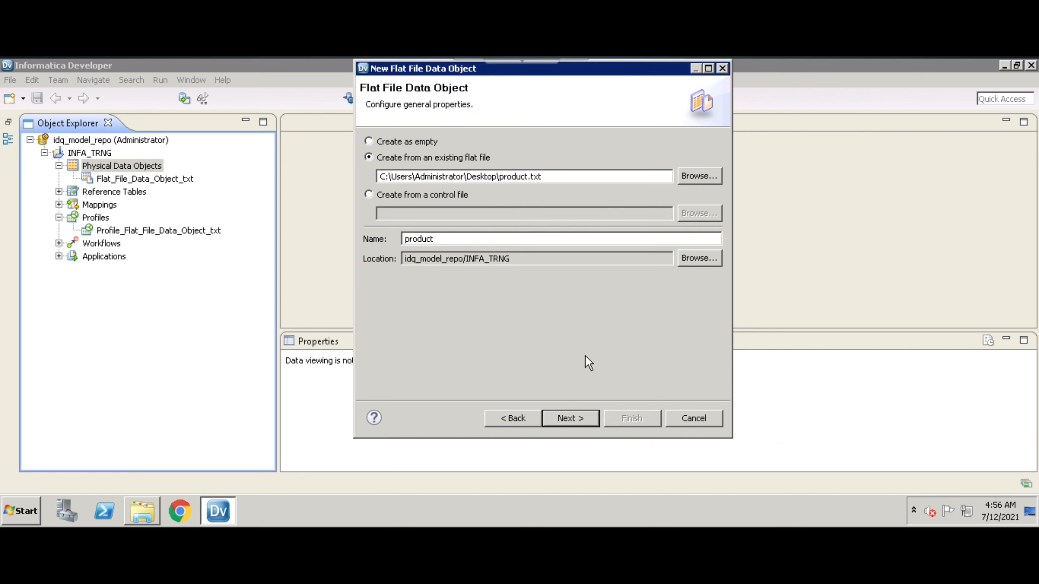
click(563, 421)
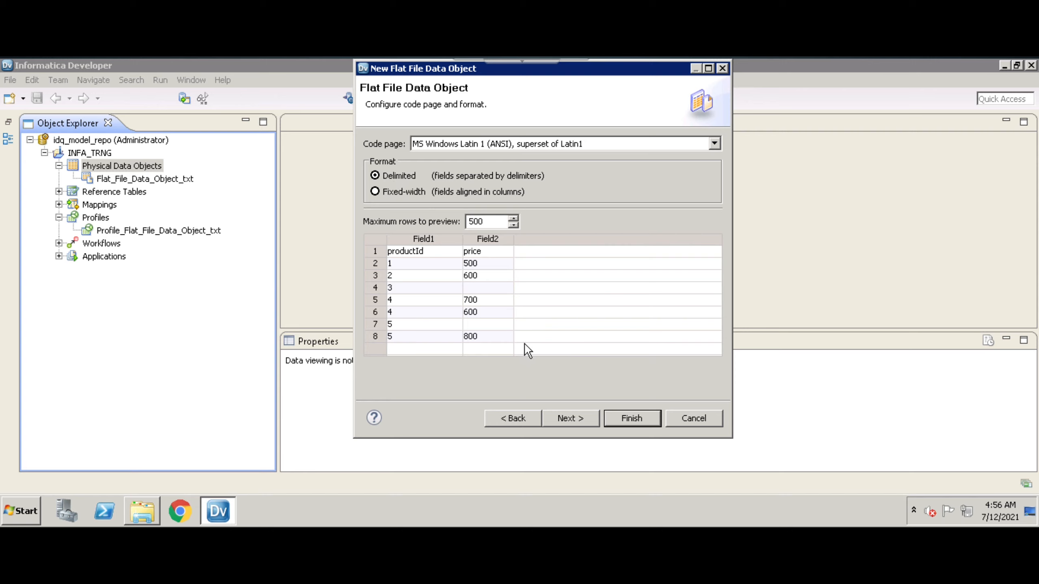
click(561, 417)
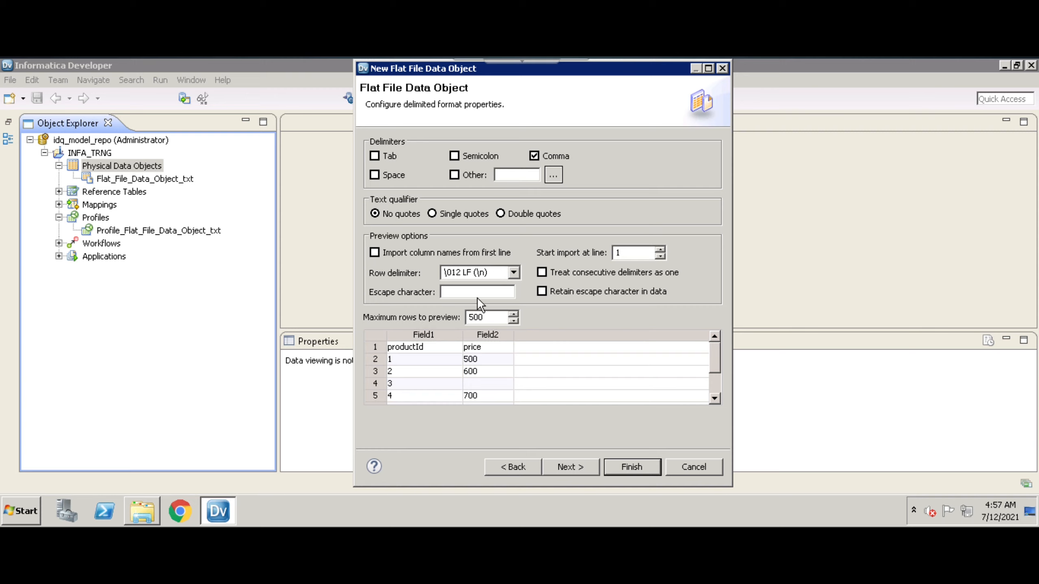
Try importing column names from the first line, turn the option back off, and check the preview's productId and price header row.
click(490, 351)
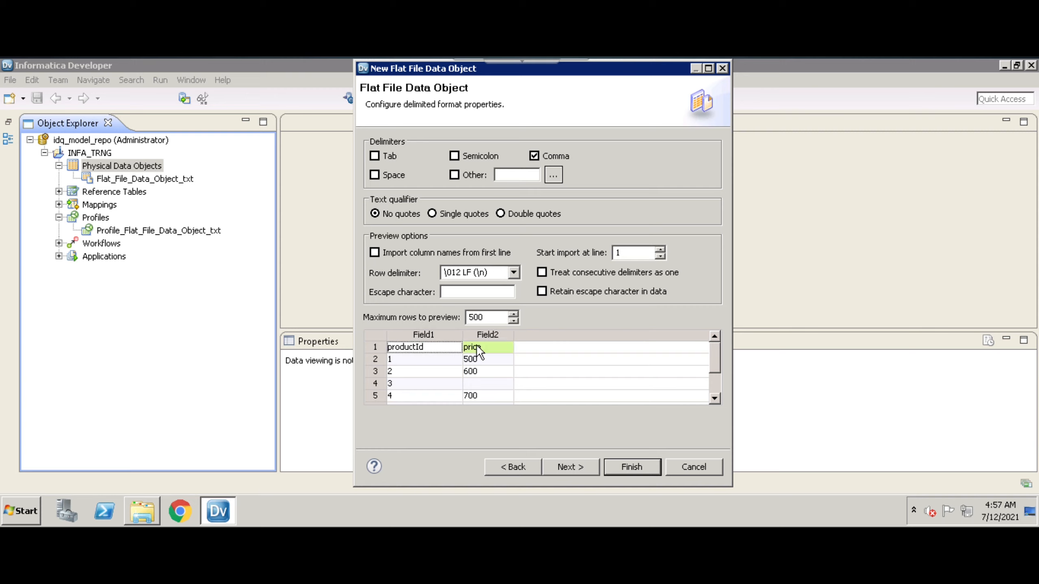
click(421, 347)
click(375, 252)
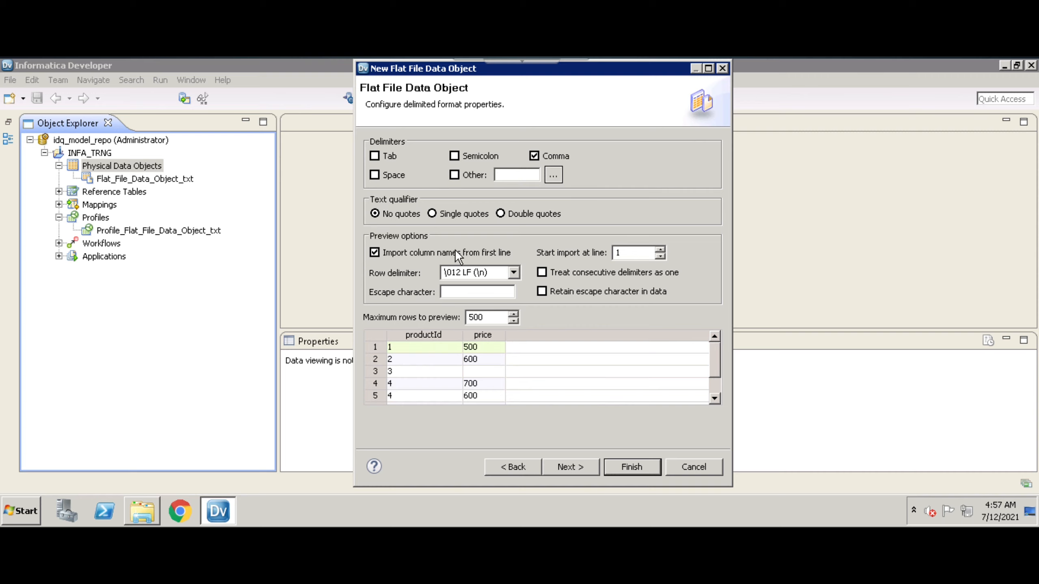
click(374, 251)
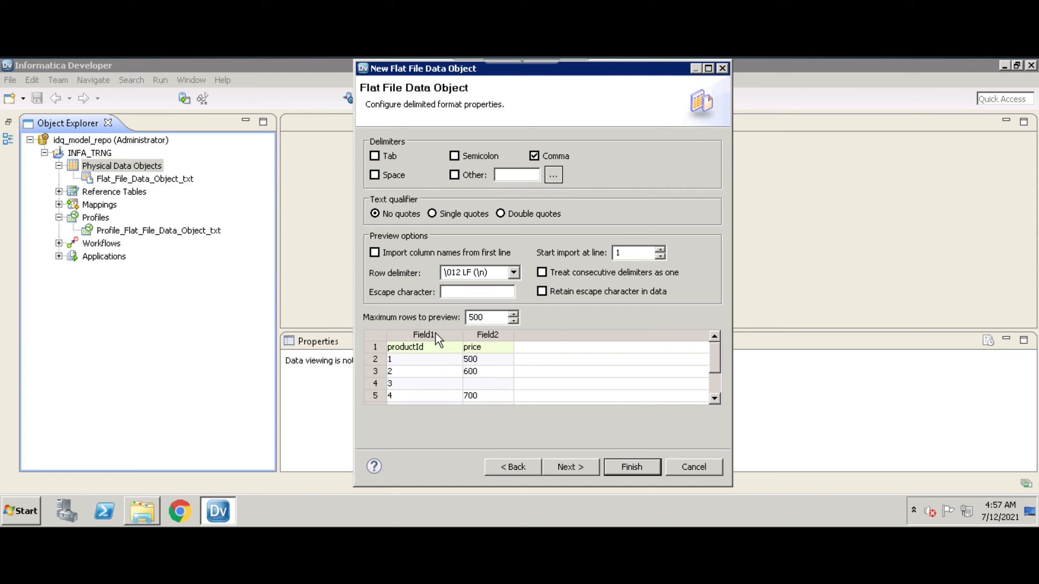
click(492, 336)
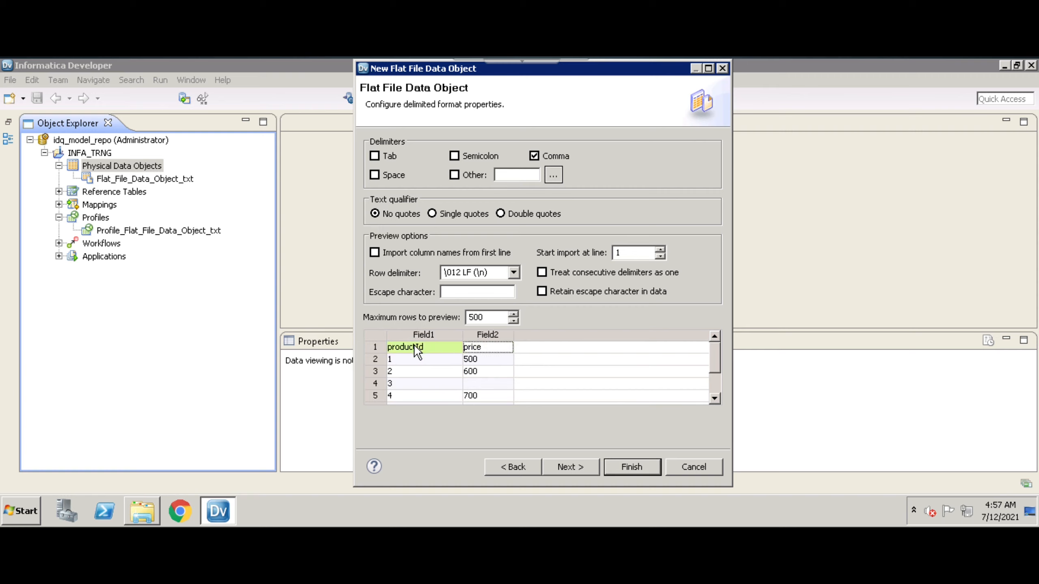
Import the column names from the first line, review the productId and price column attributes, and finish creating the product data object.
click(375, 253)
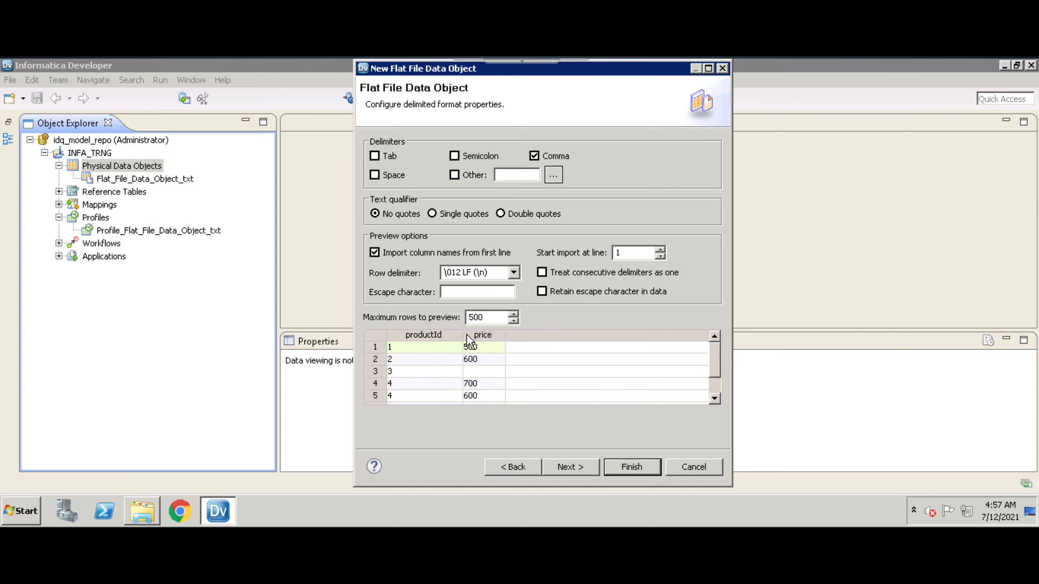
click(568, 463)
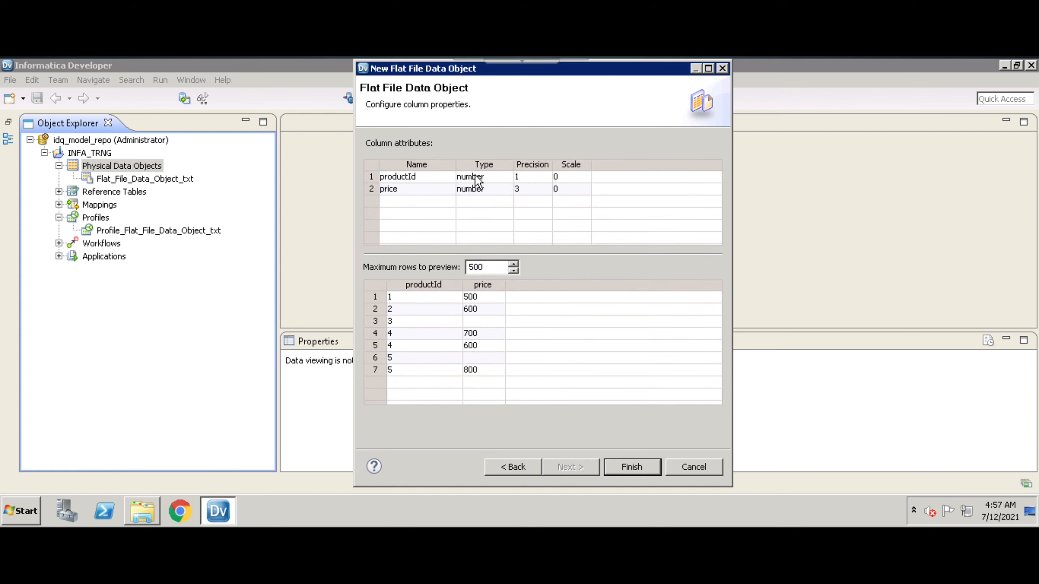
click(403, 179)
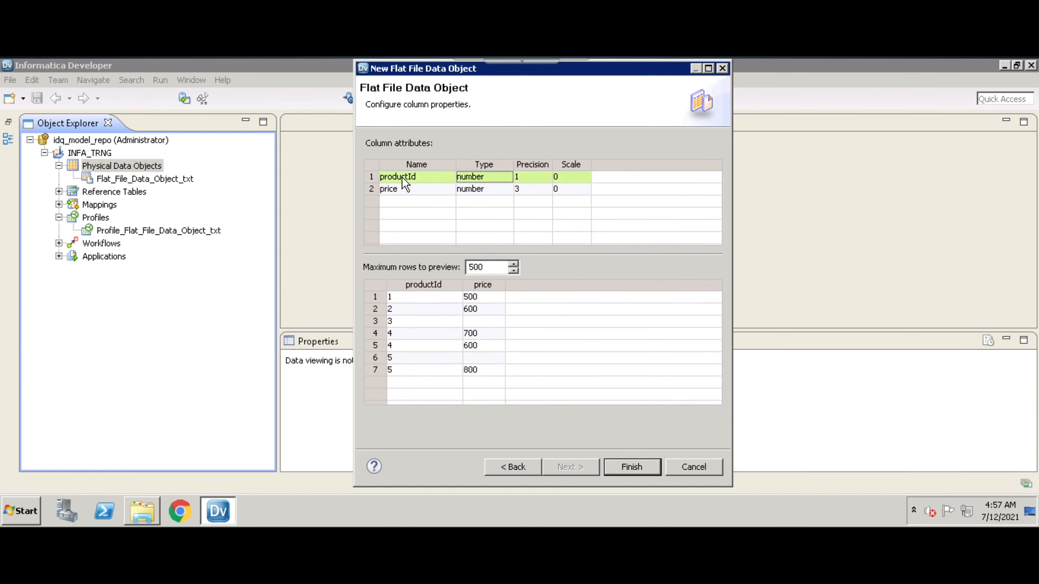
click(402, 189)
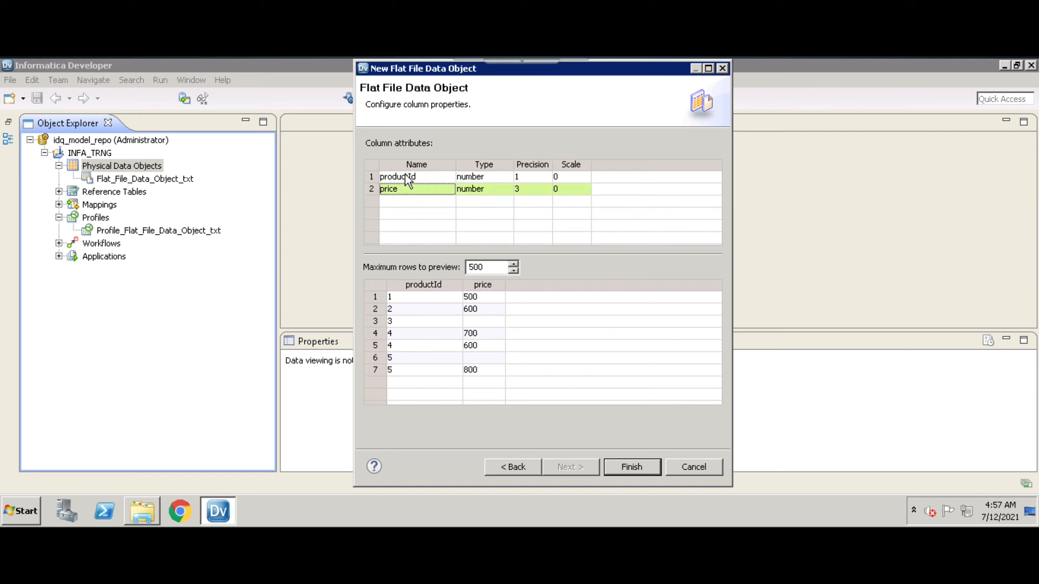
click(476, 173)
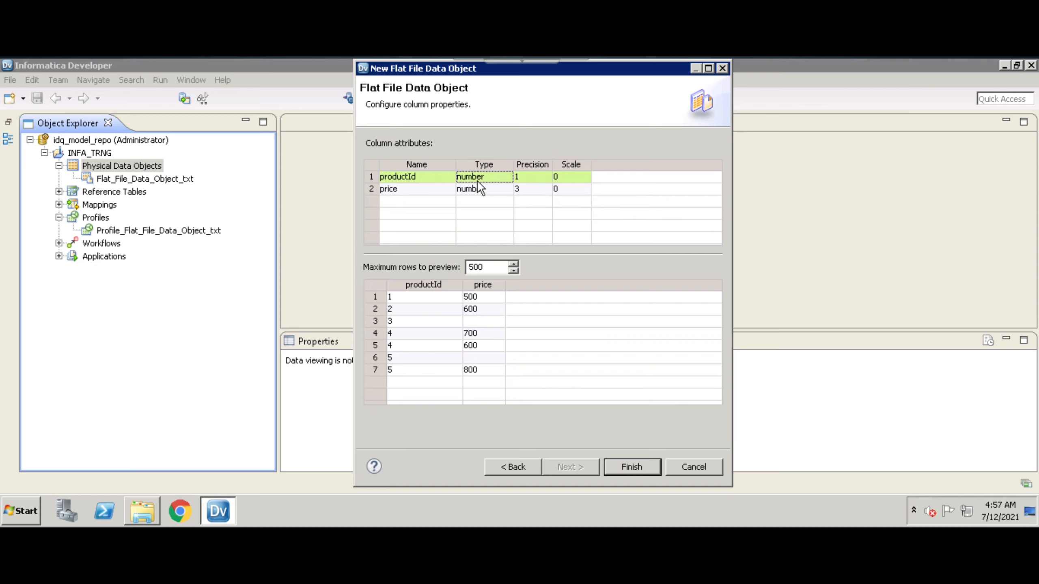
click(477, 179)
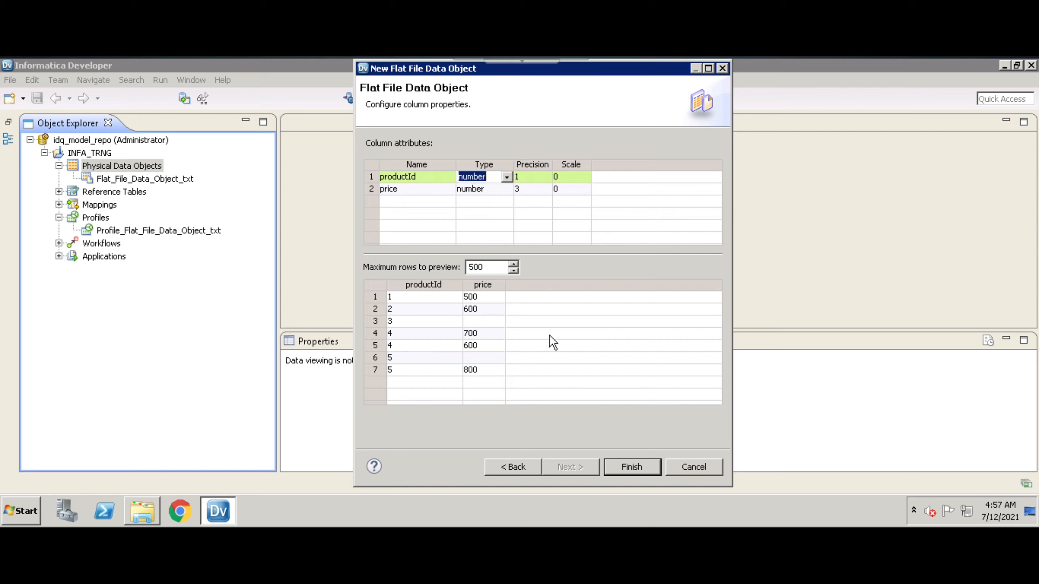
click(617, 467)
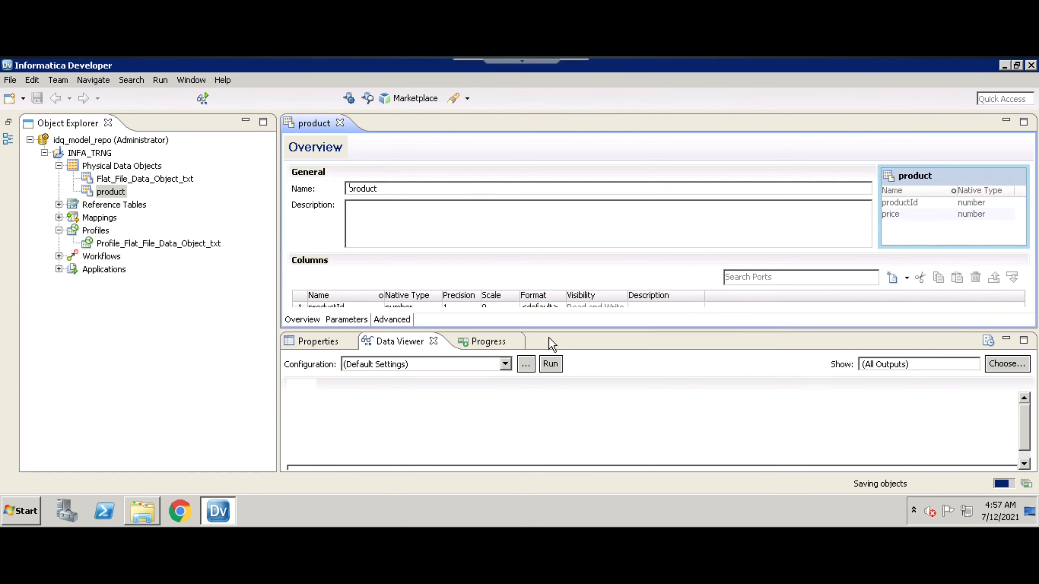
Start a single data object profile on the product data object, named Profile_product, with running the profile on finish turned off.
click(108, 191)
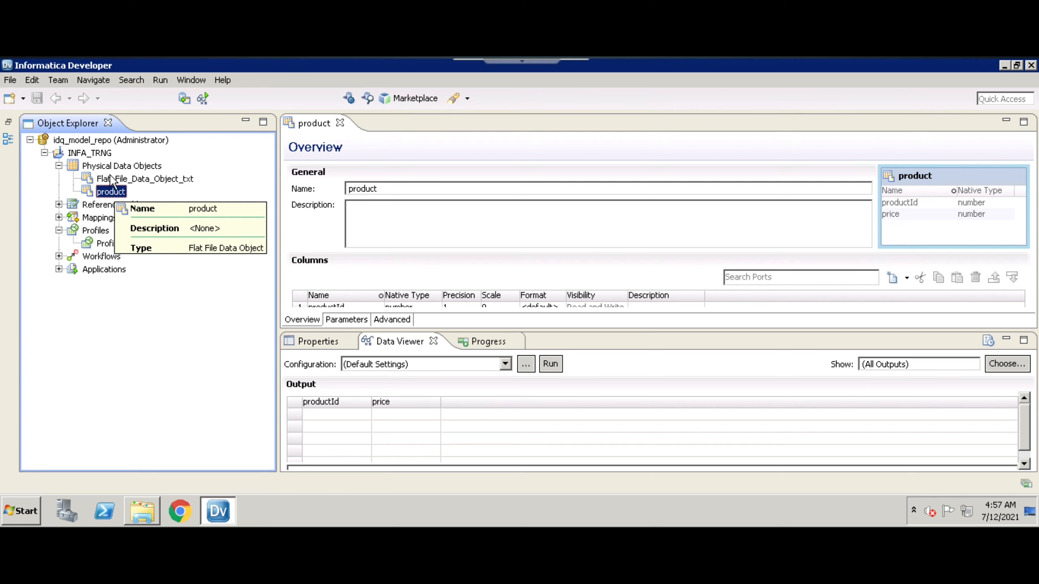
mouse_move(123, 193)
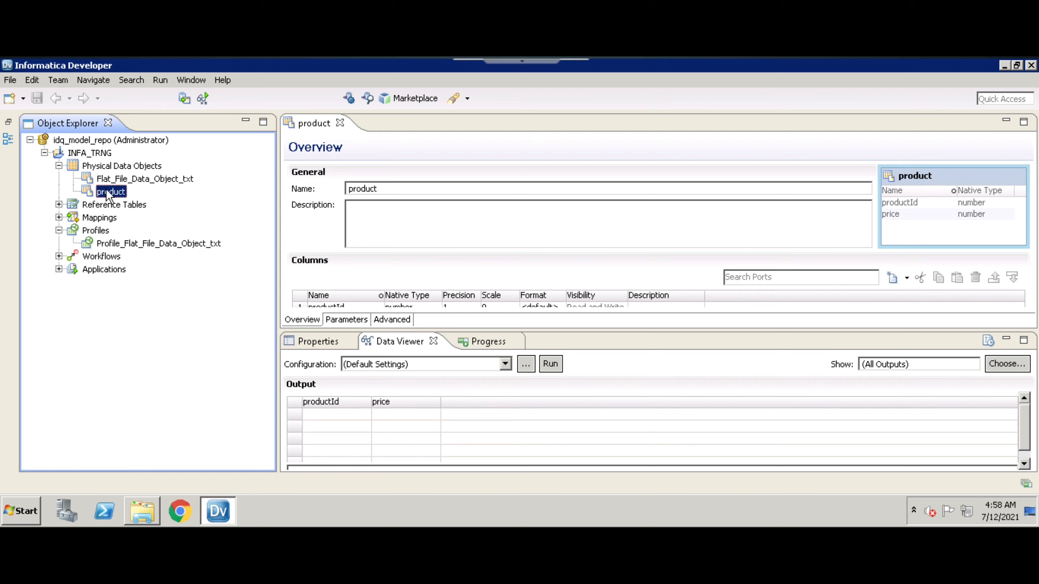
right_click(107, 194)
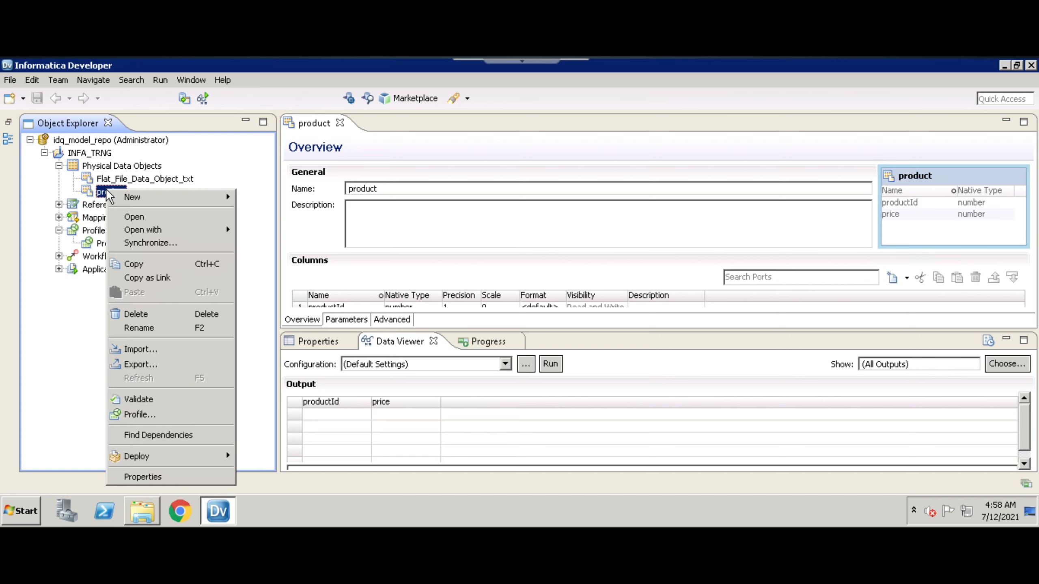
click(158, 416)
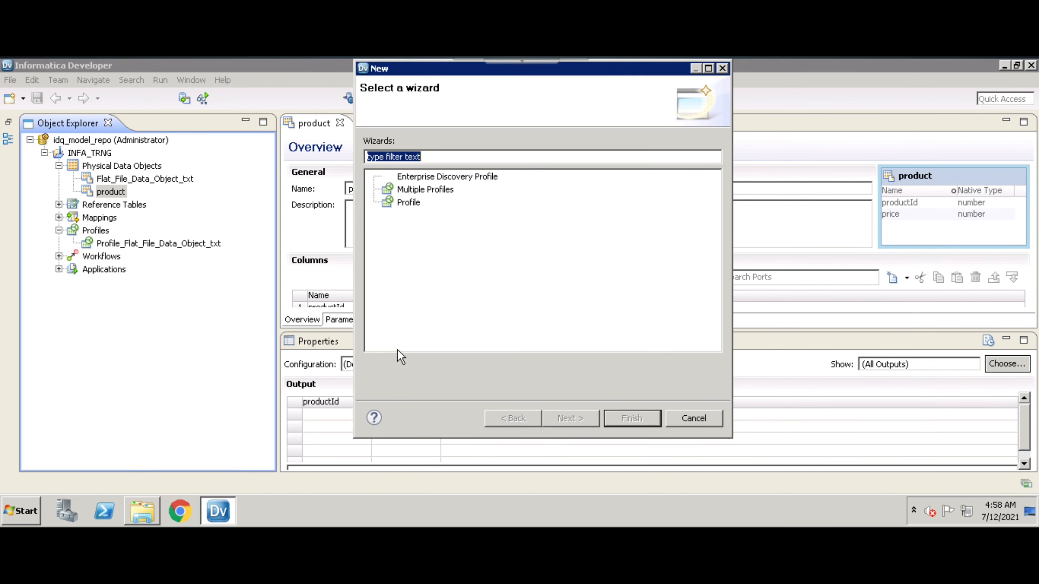
click(409, 203)
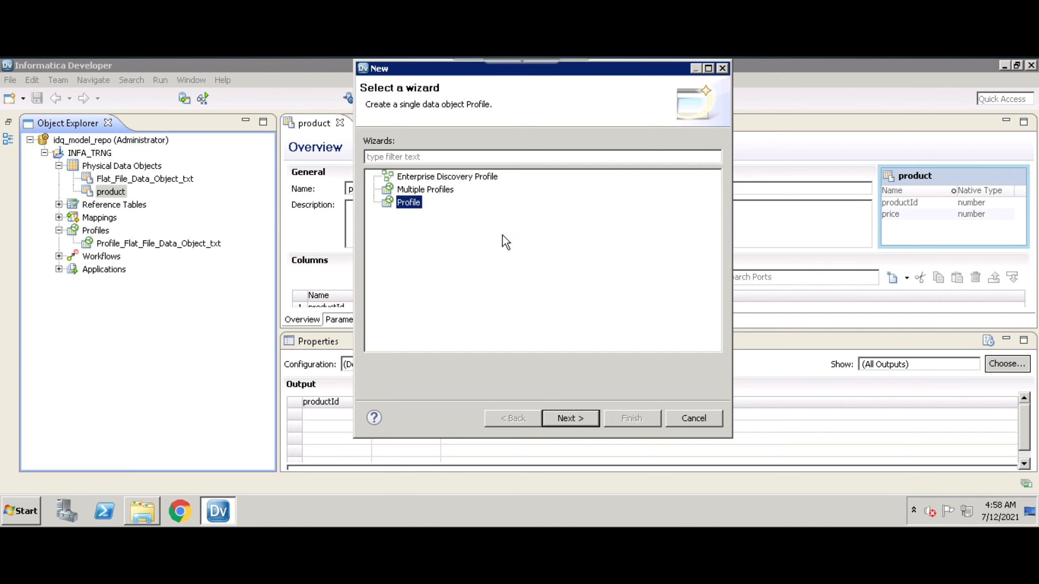
click(563, 418)
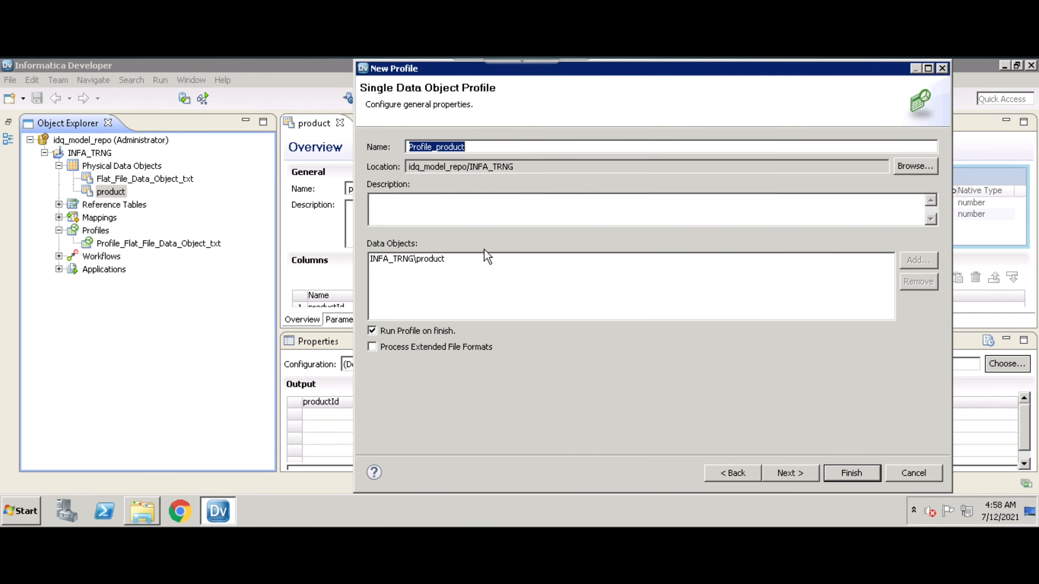
click(483, 149)
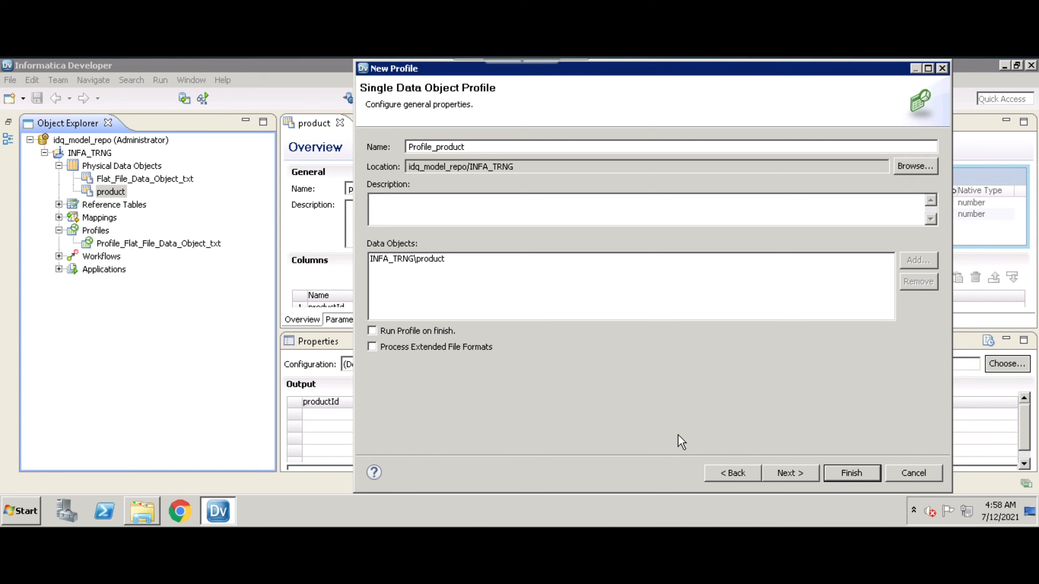
Keep productId and price selected for column profiling and finish creating the profile.
click(793, 475)
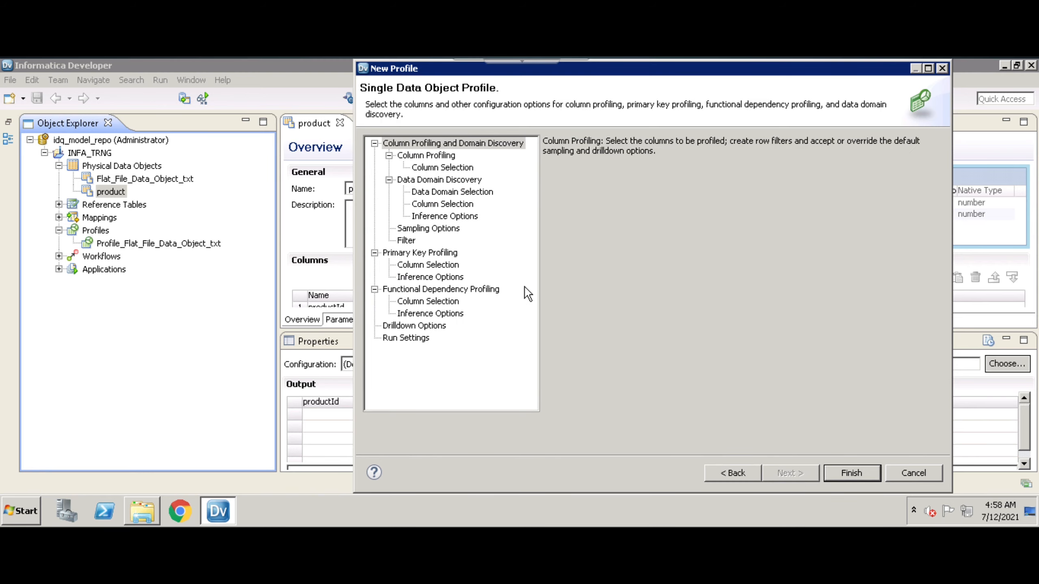
click(424, 156)
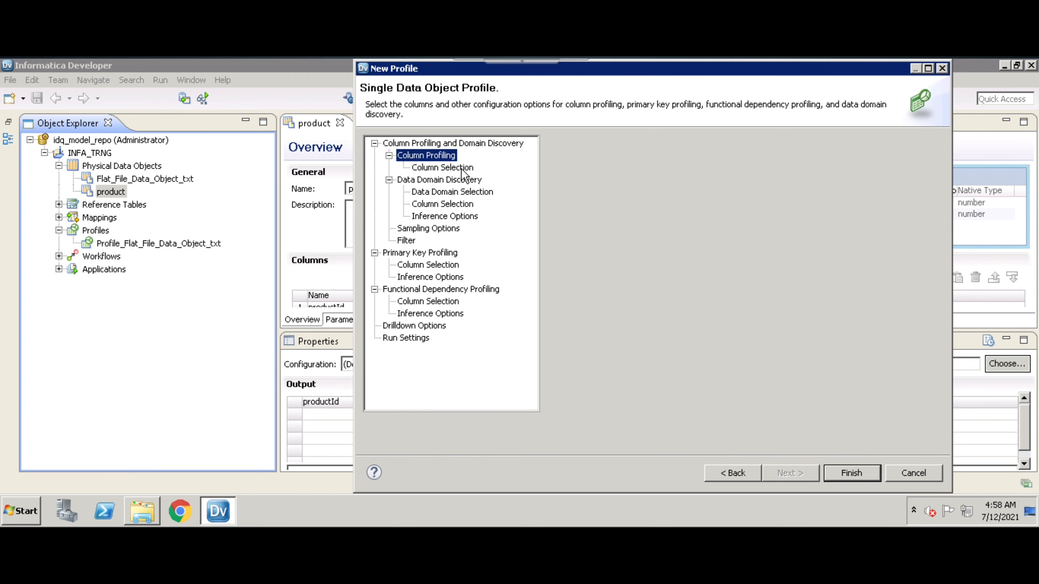
click(461, 168)
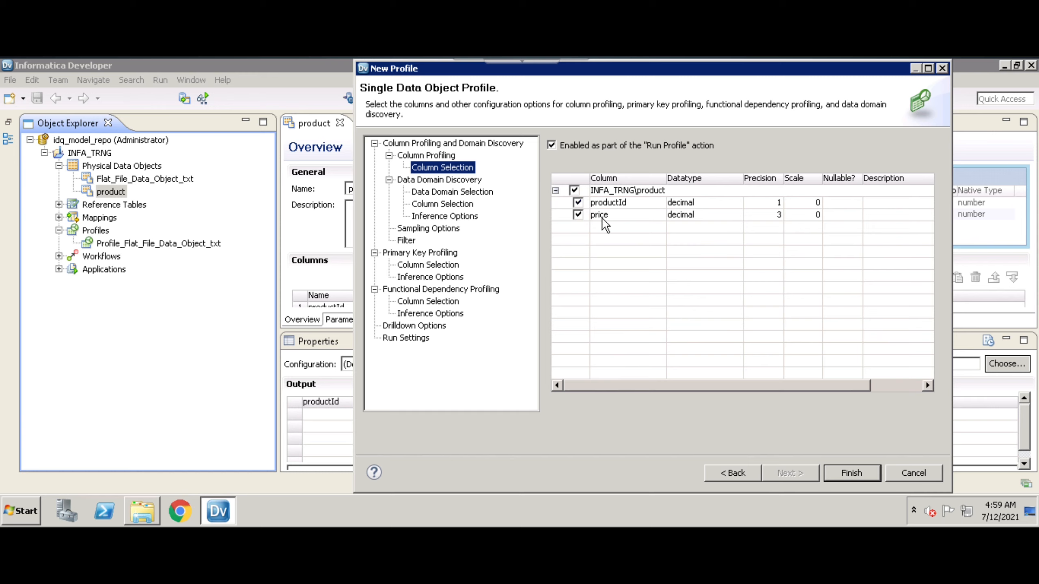
click(581, 202)
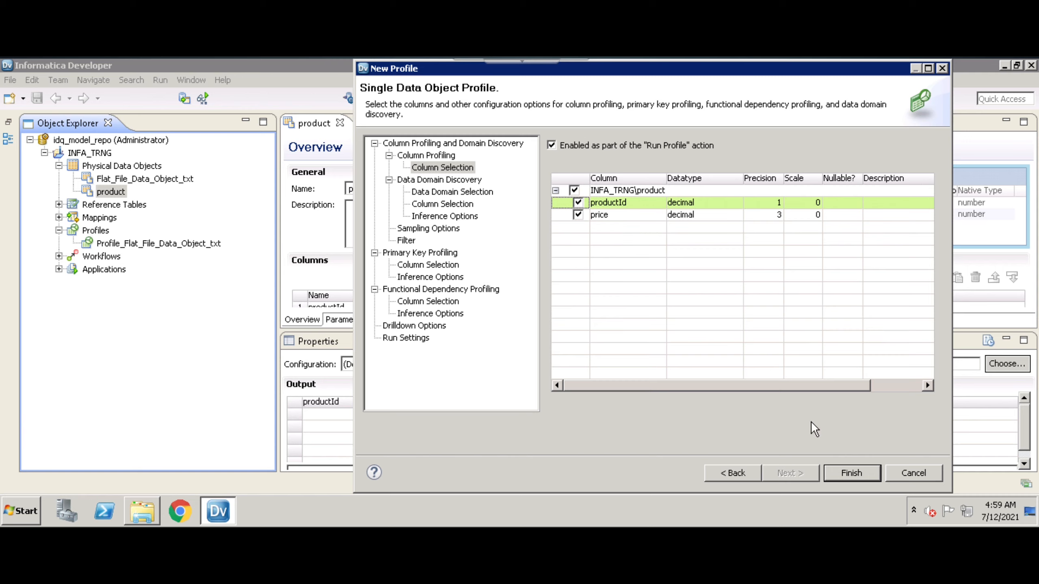
click(846, 472)
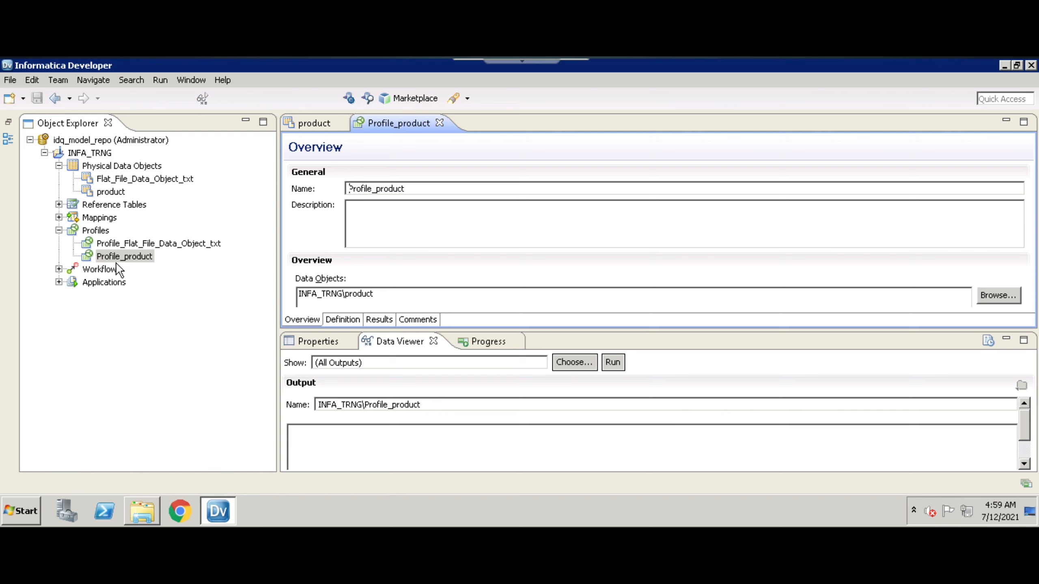
Run the Profile_product profile from the INFA_TRNG project.
click(150, 260)
mouse_move(155, 268)
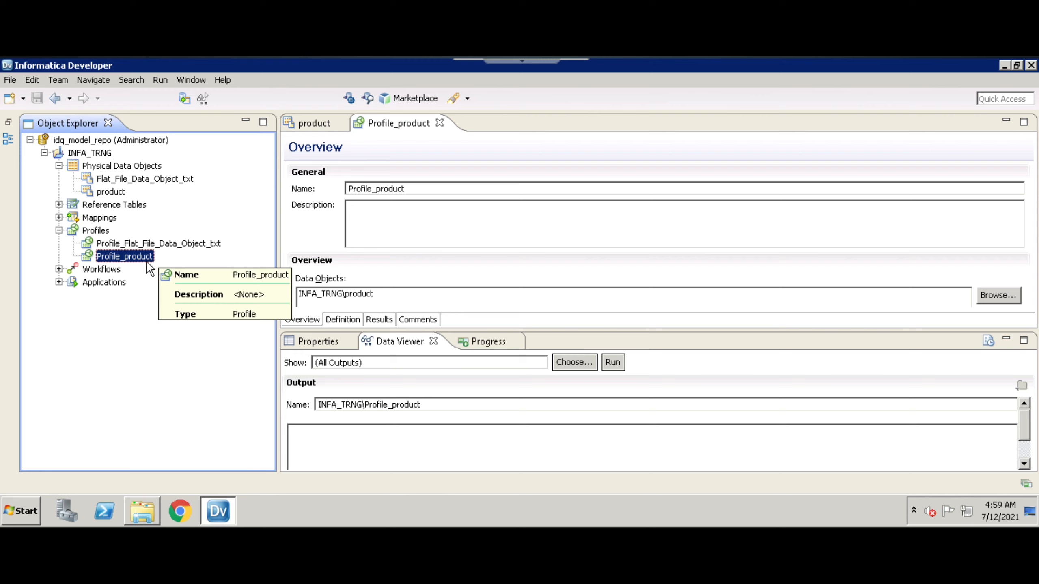
click(118, 191)
click(124, 256)
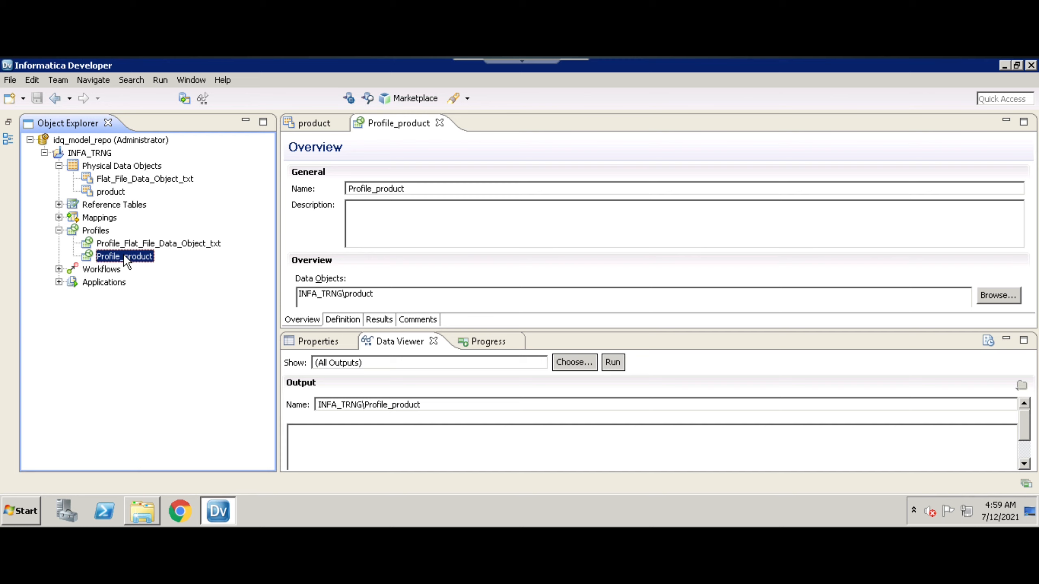
right_click(123, 256)
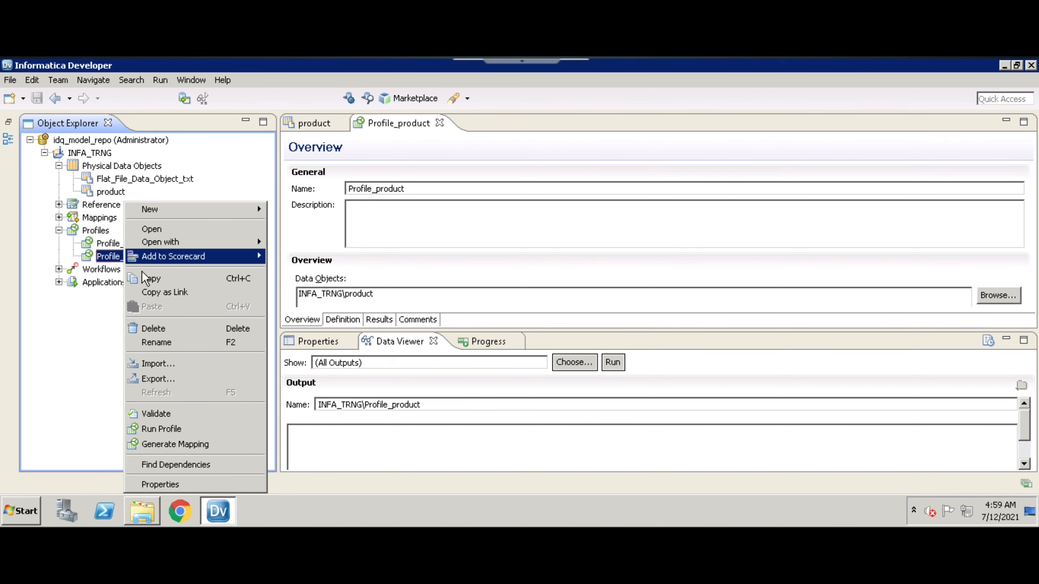
click(171, 430)
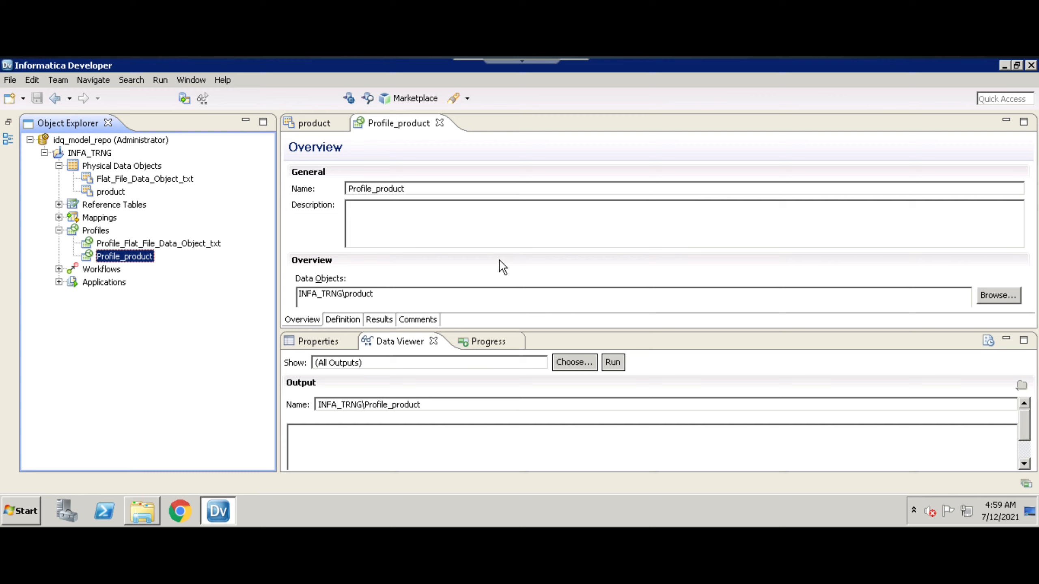
Check the progress of the latest Profile_product run and view its column profiling results for productId and price.
click(489, 344)
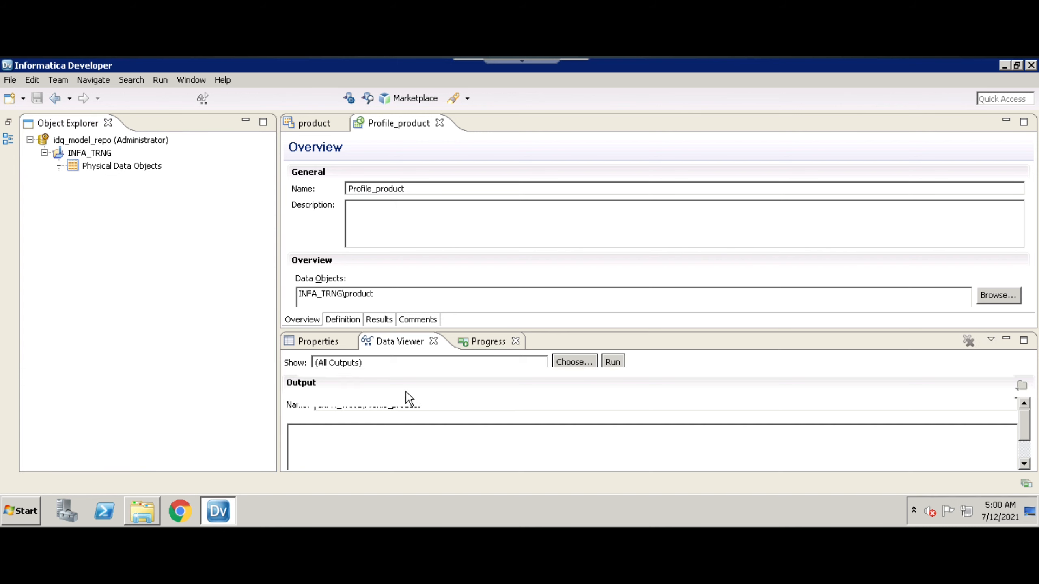
click(334, 365)
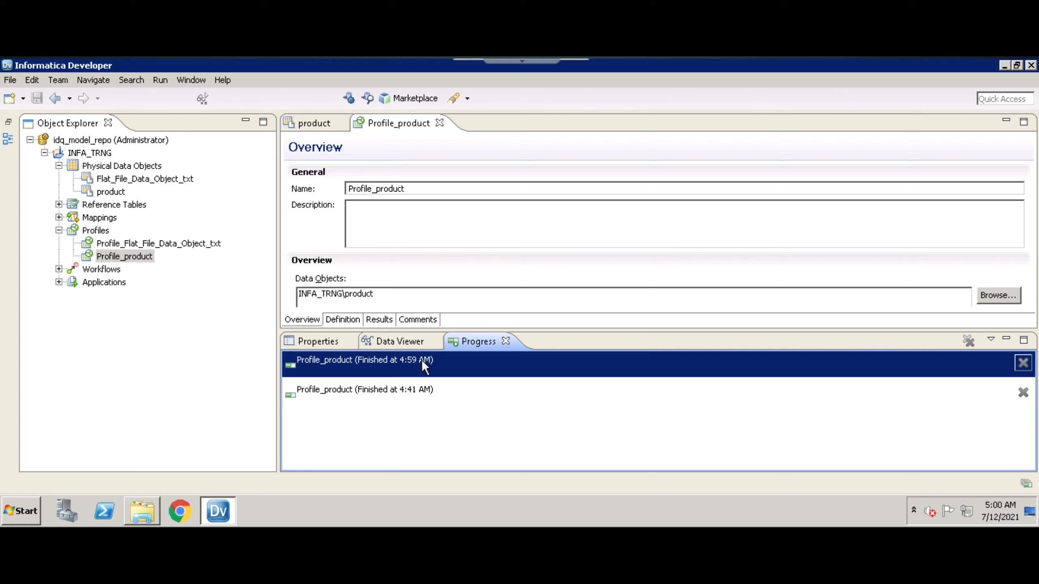
click(379, 320)
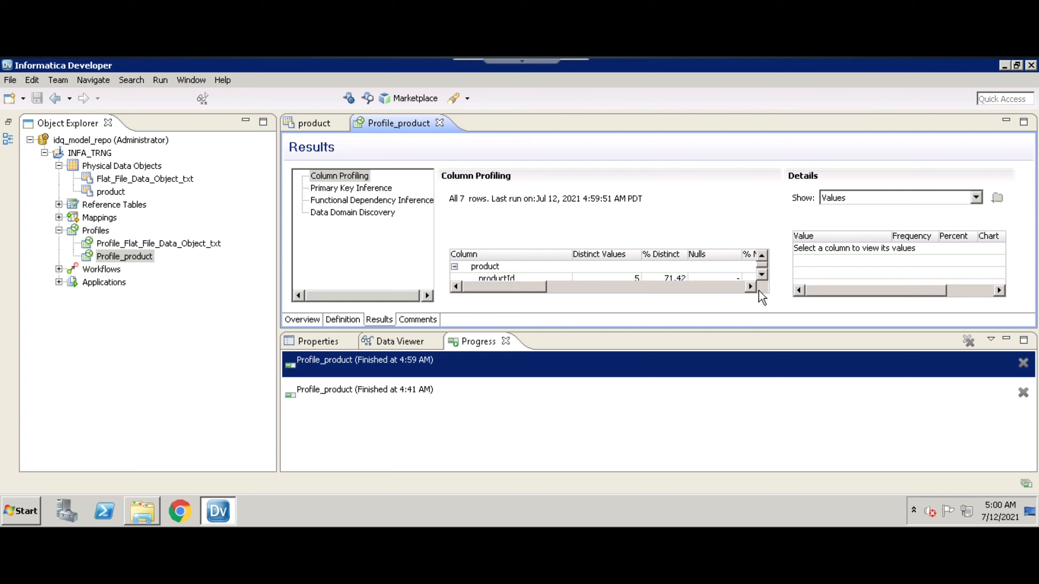
click(762, 275)
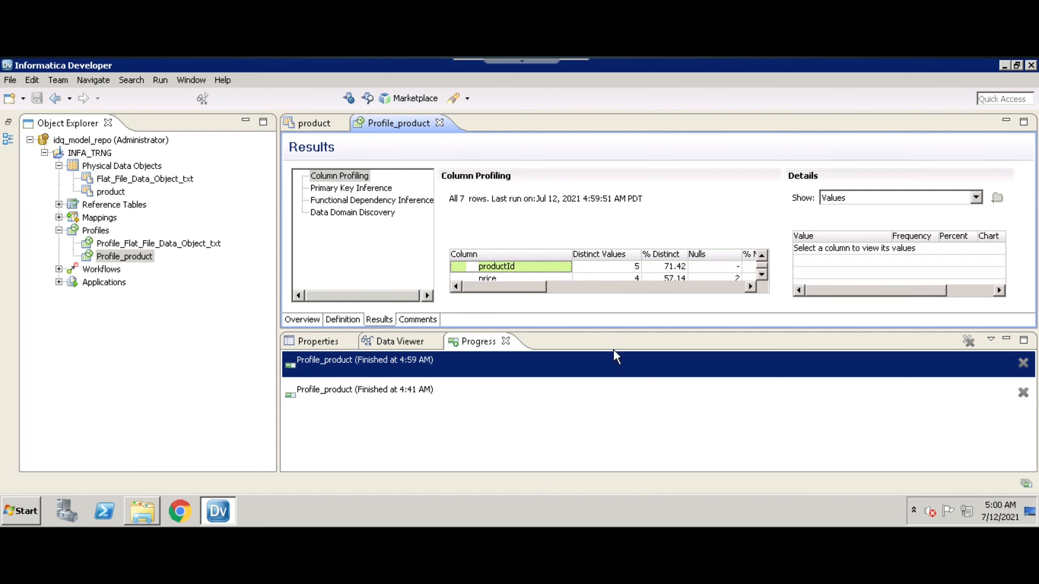
Open the product text file from the Desktop, examine its data rows for missing prices and repeated product IDs, and minimize it.
click(146, 515)
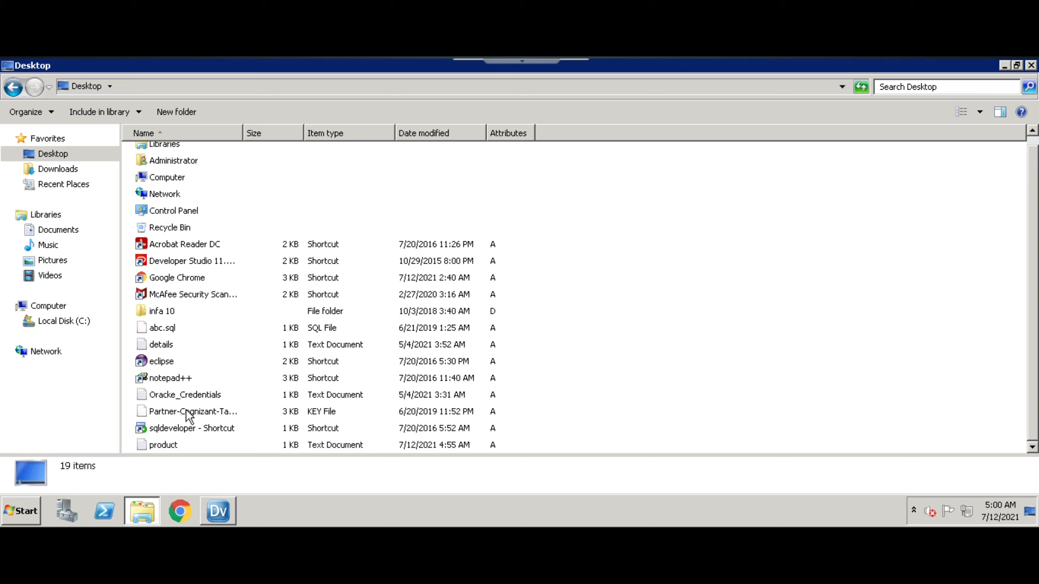
double_click(167, 445)
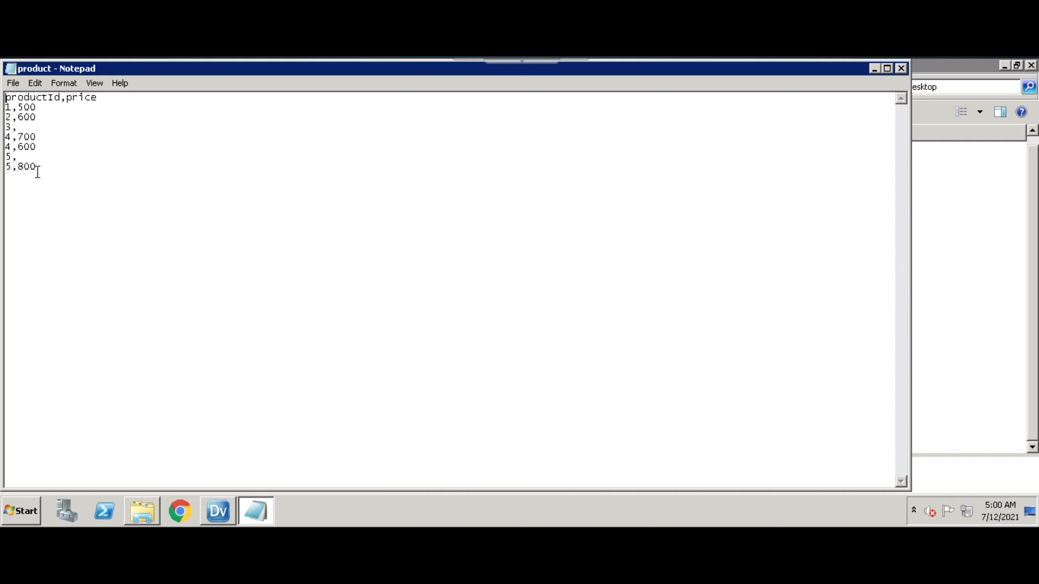
drag(35, 171, 2, 107)
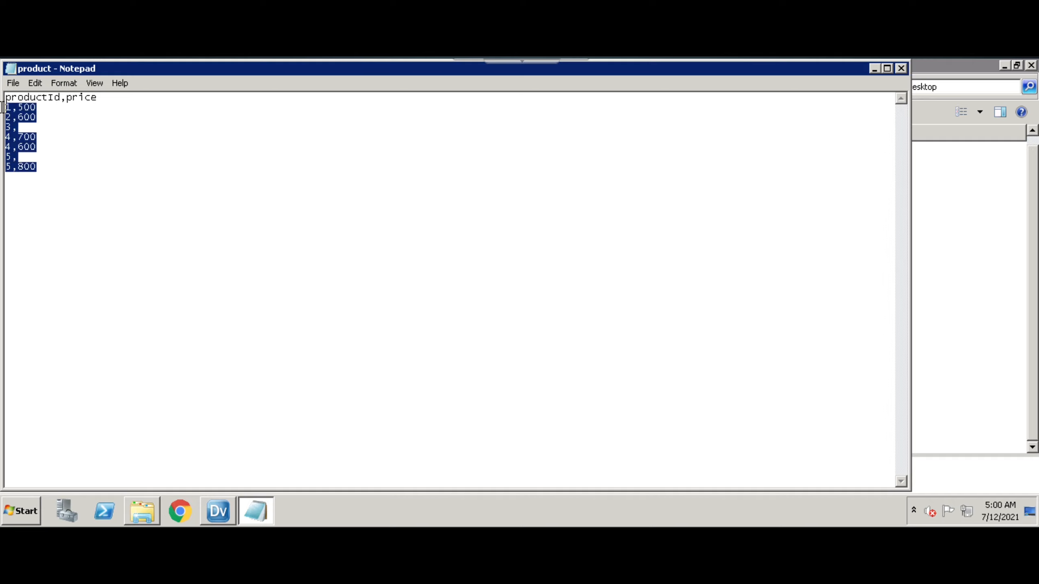
click(67, 169)
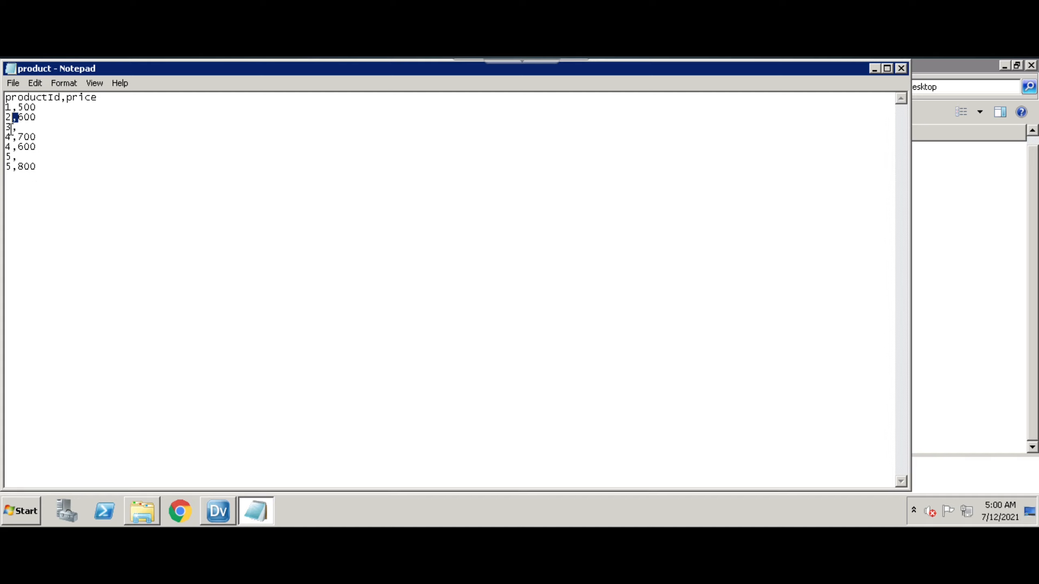
click(11, 128)
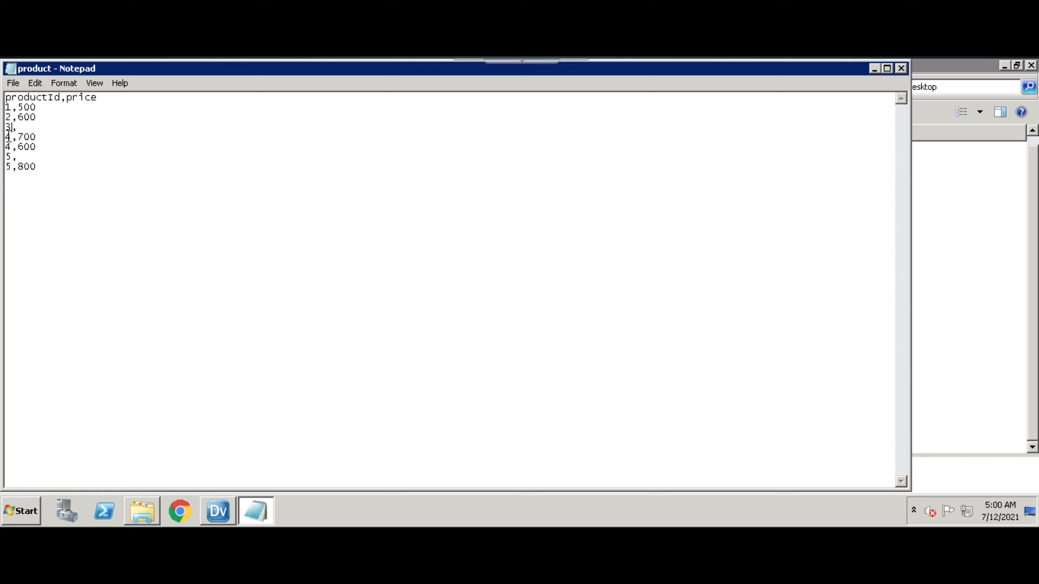
click(18, 167)
click(873, 69)
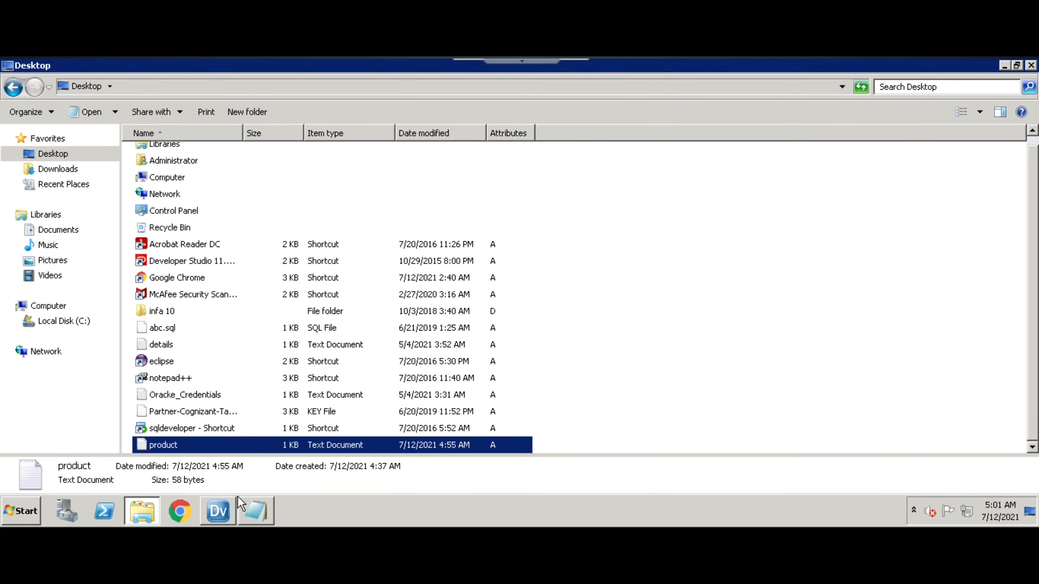
Switch back to Informatica Developer and examine the distinct values and nulls of the price column in the profiling results.
click(217, 511)
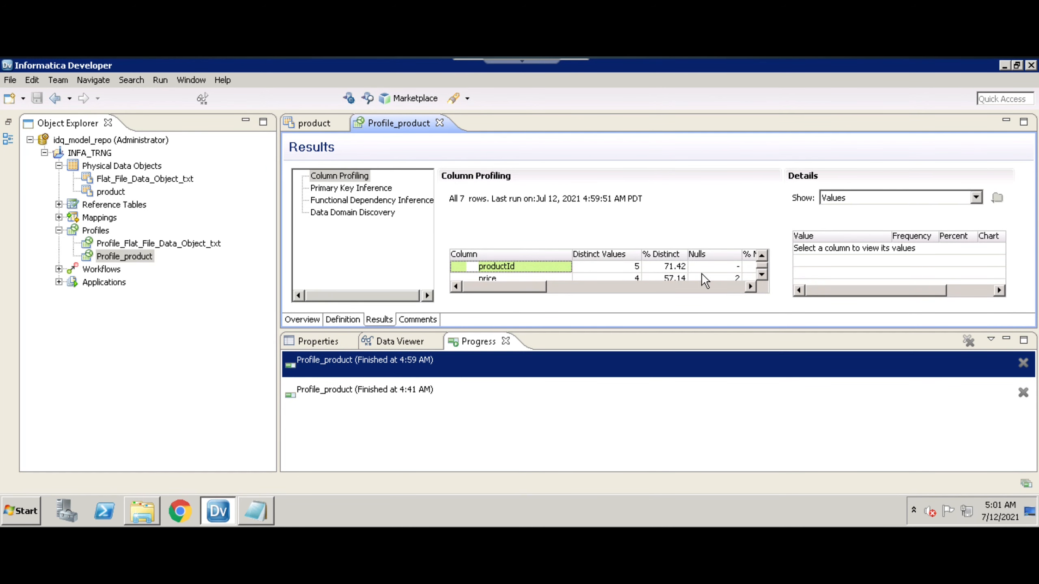
click(762, 276)
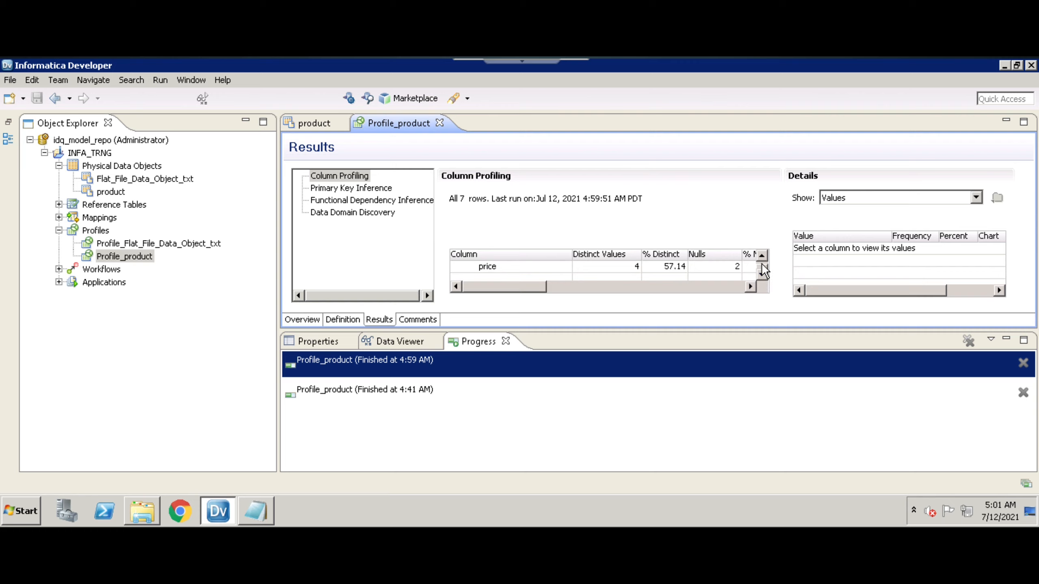
Examine the price column's value frequencies in the profiling results, and its statistics, including the average and standard deviation.
scroll(763, 271, up, 1)
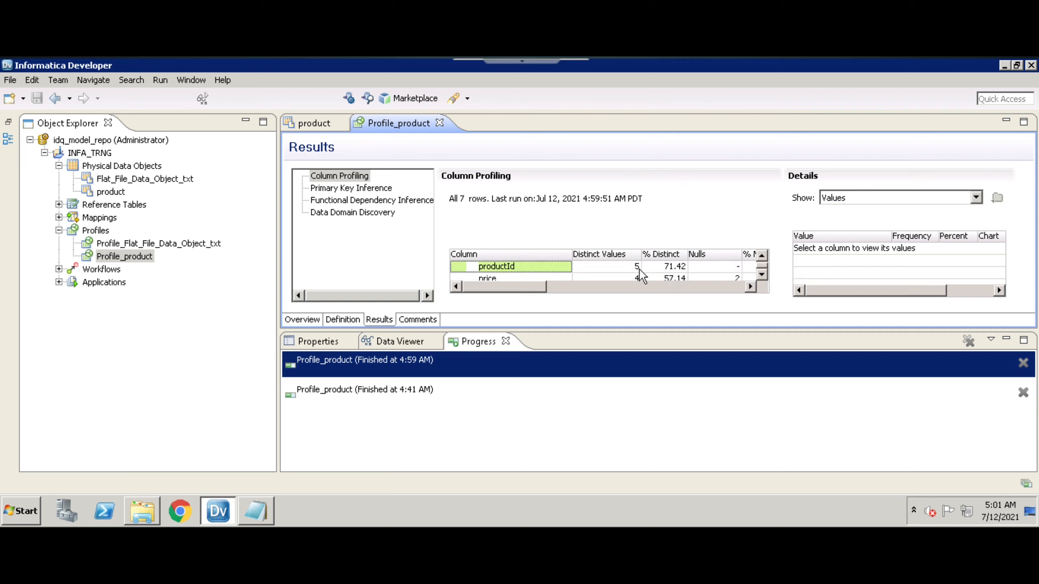
click(496, 278)
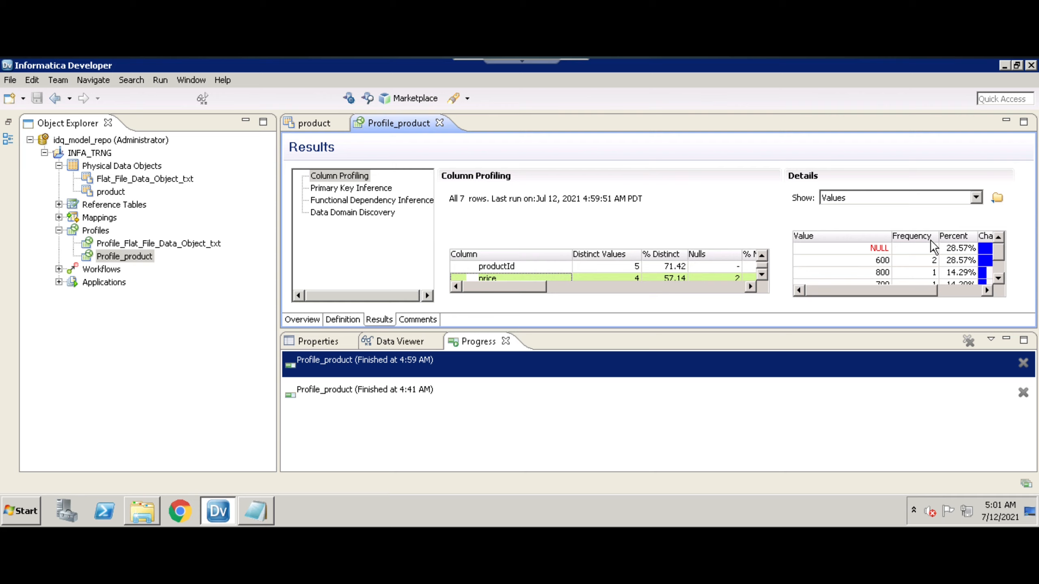
click(976, 197)
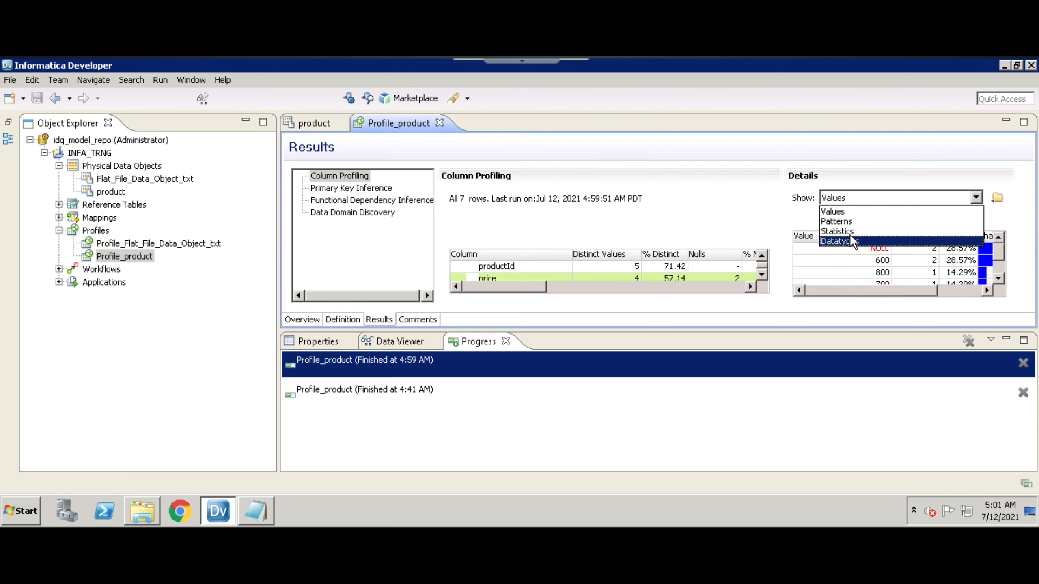
click(848, 231)
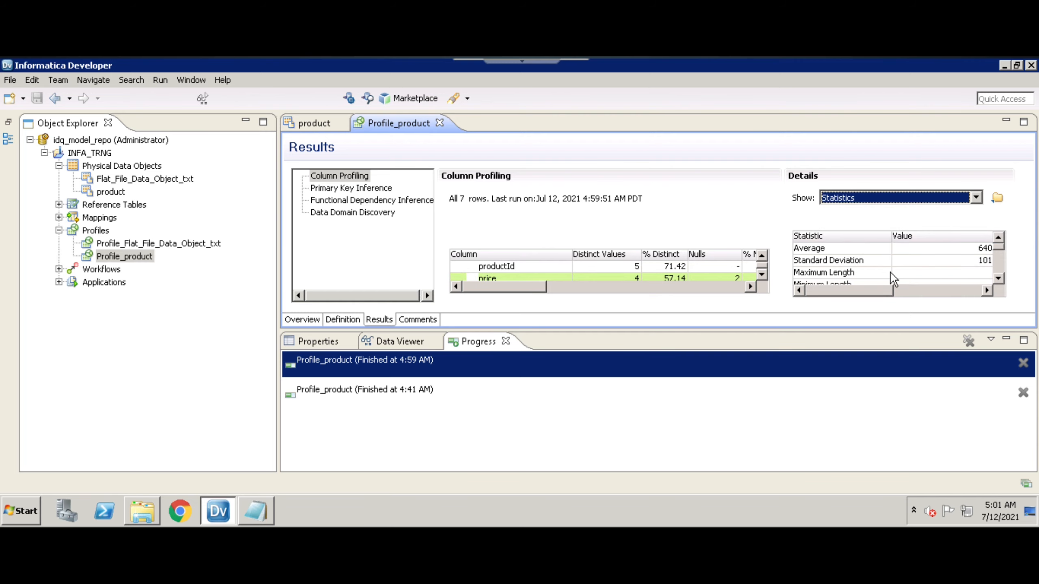
click(987, 290)
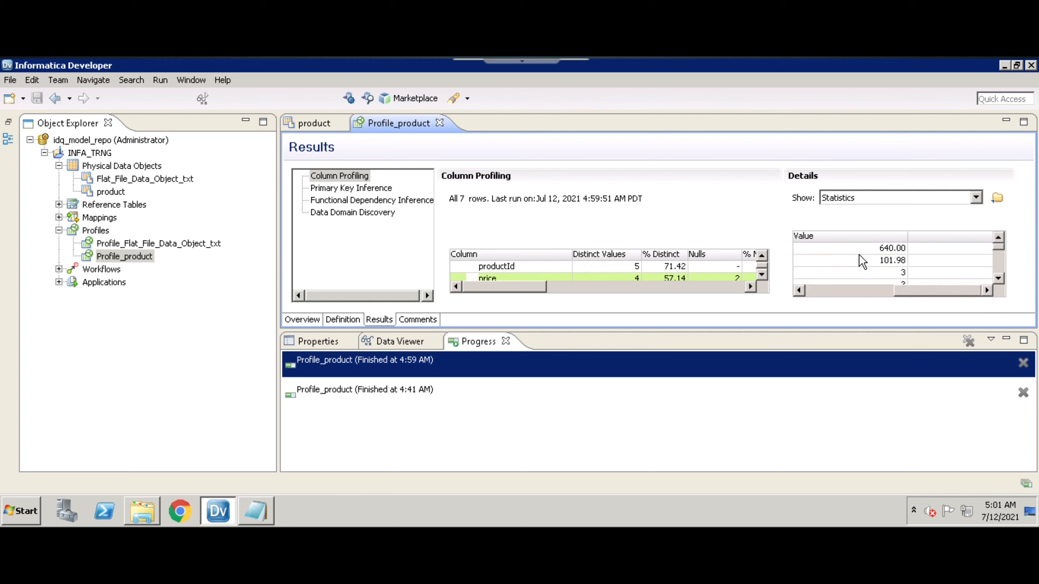
click(255, 511)
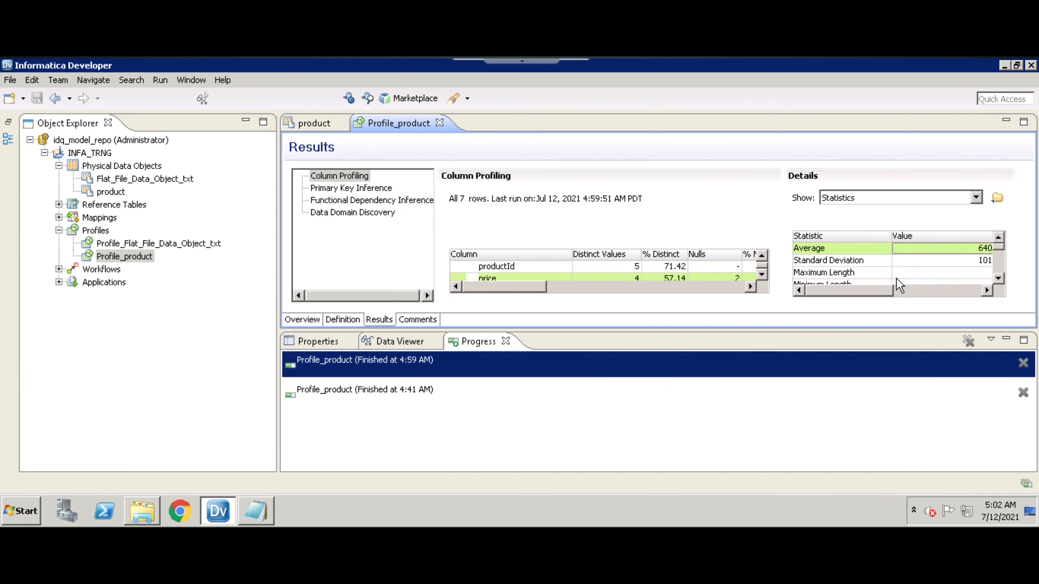
click(855, 263)
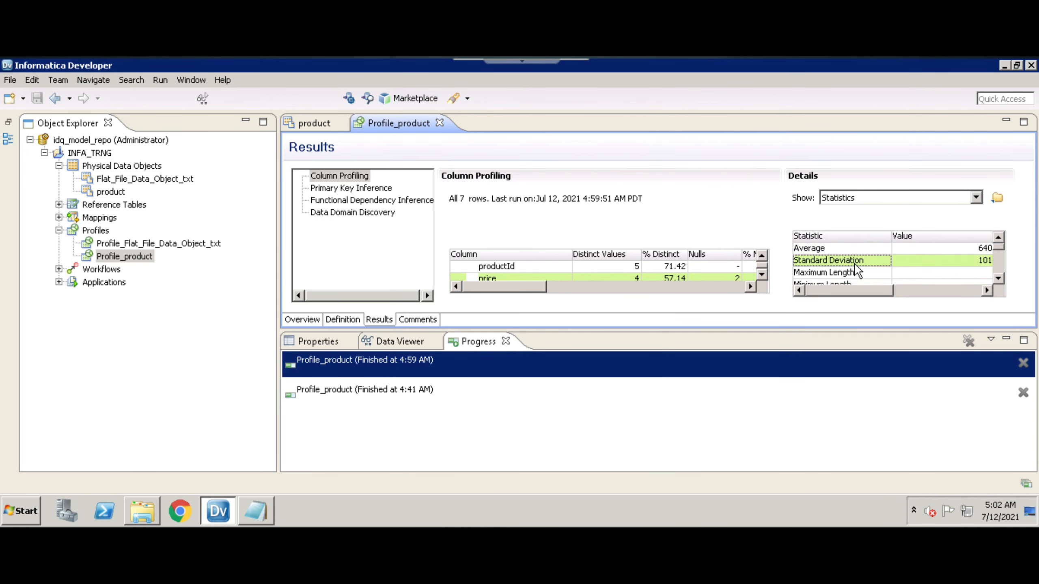
click(986, 289)
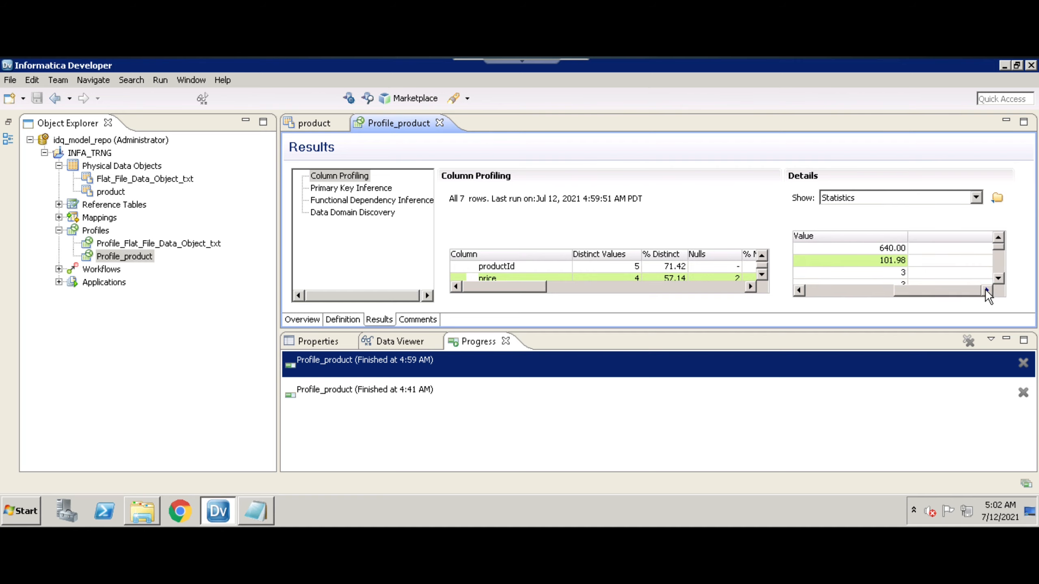
click(798, 290)
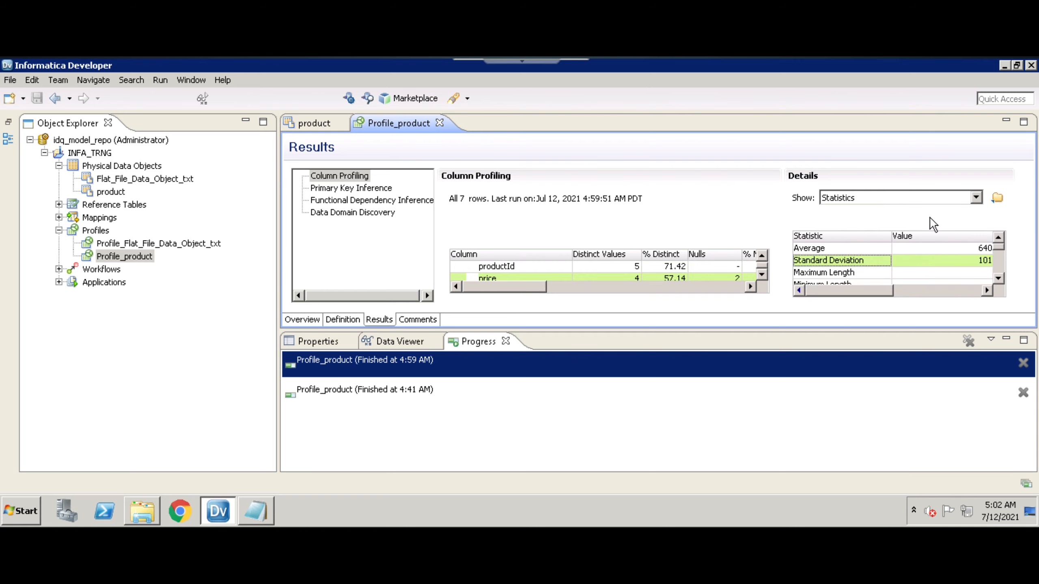
Show the Patterns details for the price column and examine each pattern's frequency and percentage.
click(976, 198)
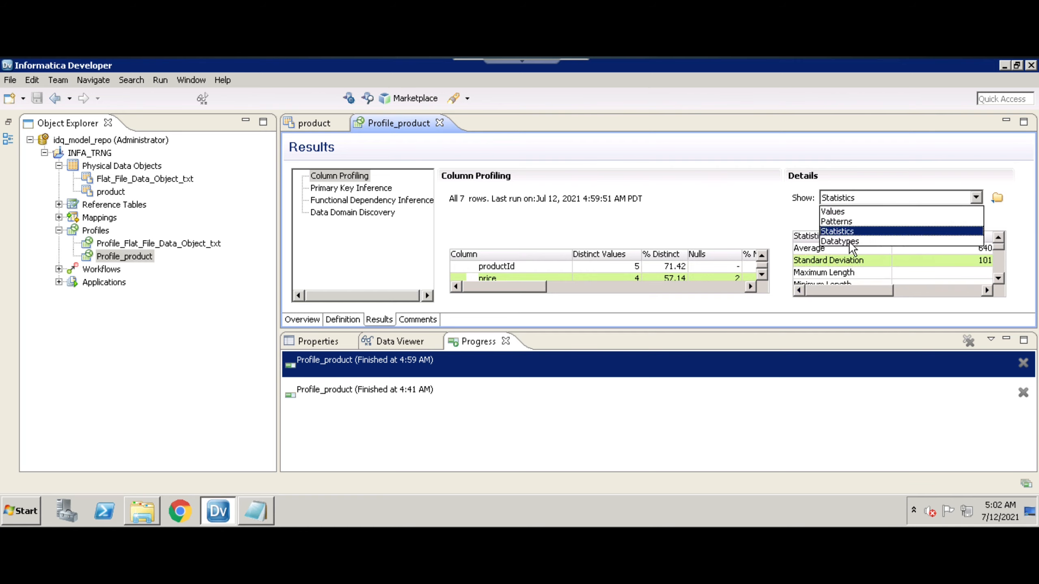
click(842, 221)
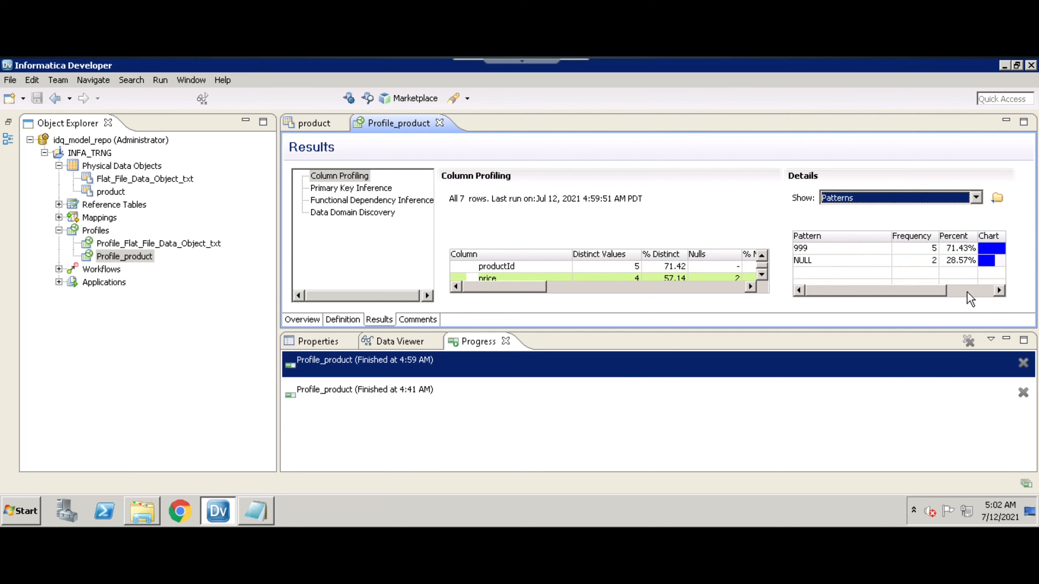
click(796, 290)
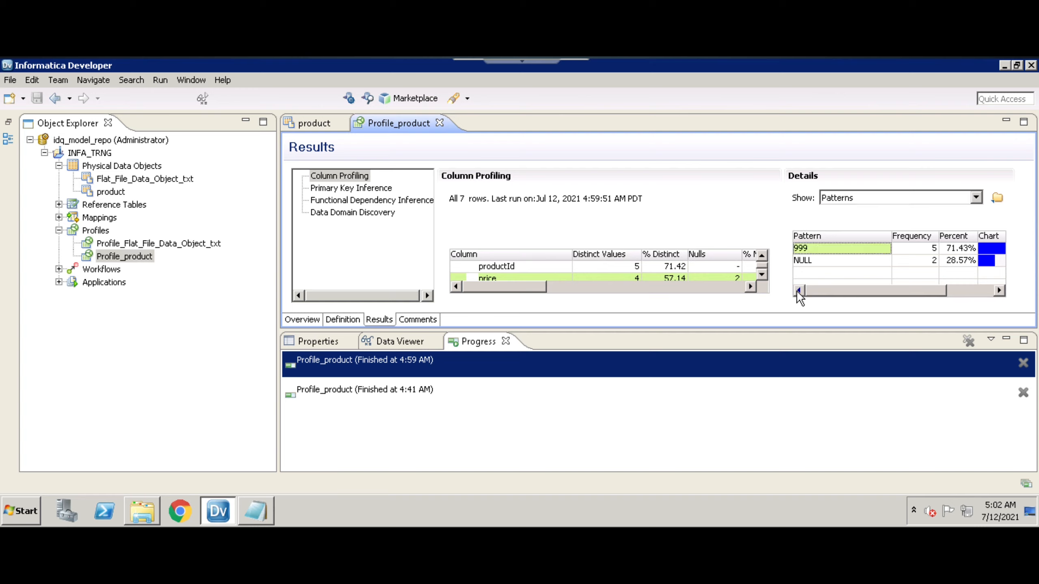